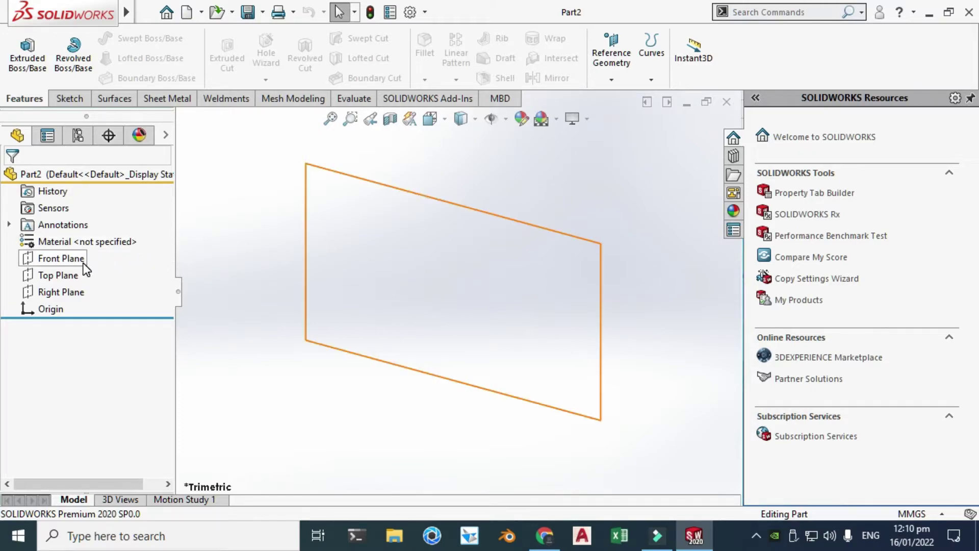
Step: Change the scene background to plain white and start a sketch on the Top Plane
click(557, 118)
click(583, 44)
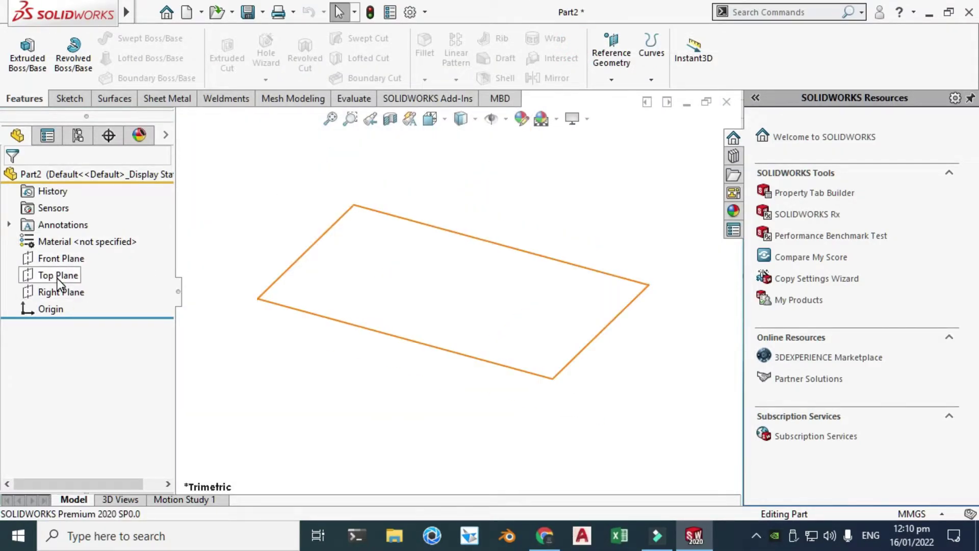
click(57, 277)
click(70, 255)
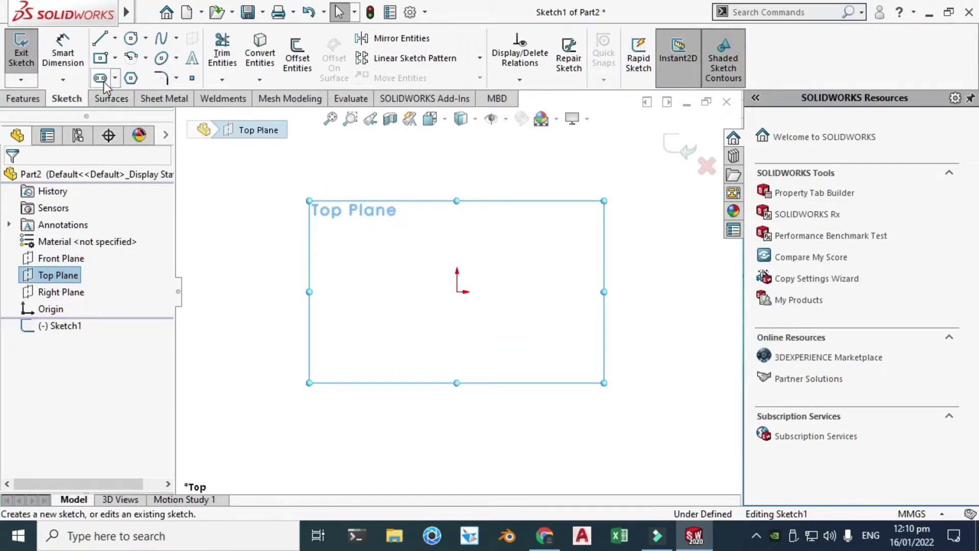
Step: Sketch a center rectangle about 185 mm by 91 mm, centred on the origin
click(115, 58)
click(130, 97)
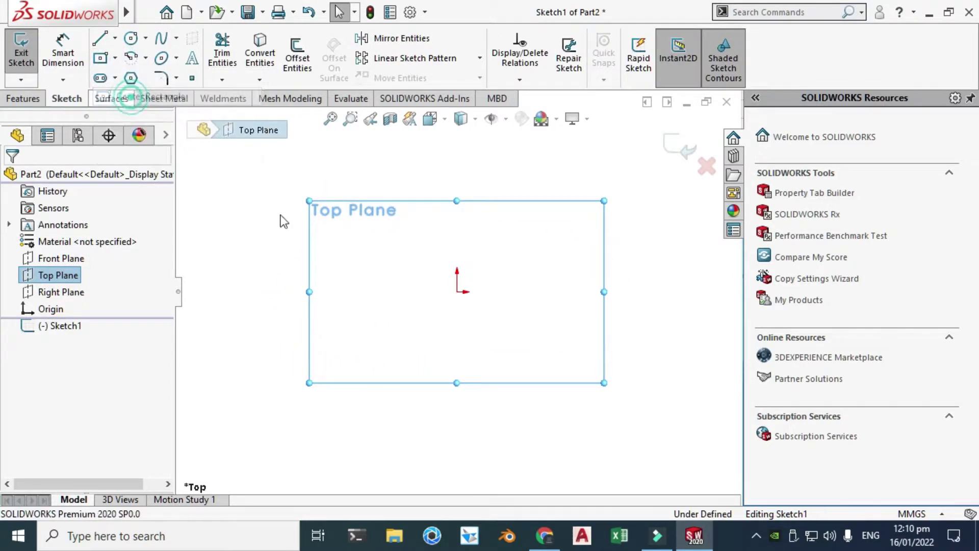
click(457, 292)
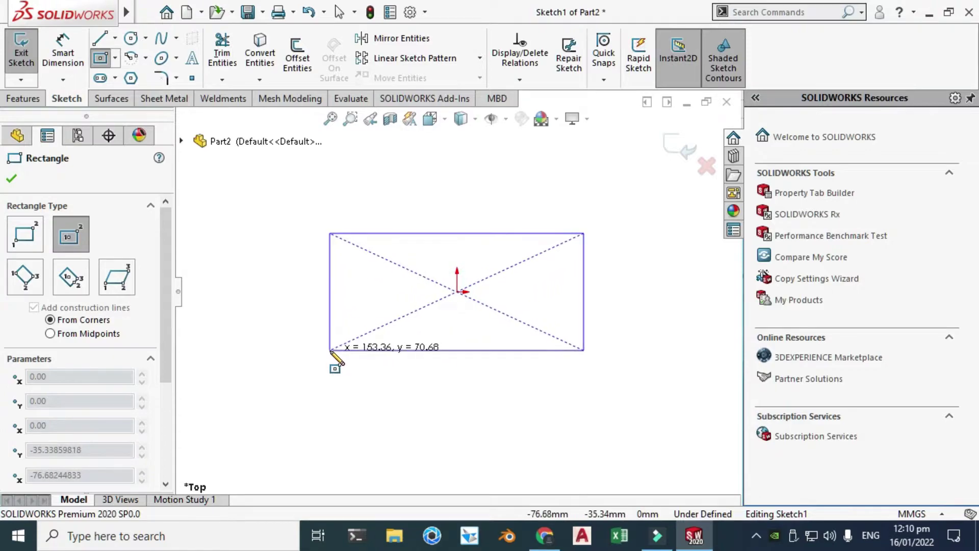
click(304, 369)
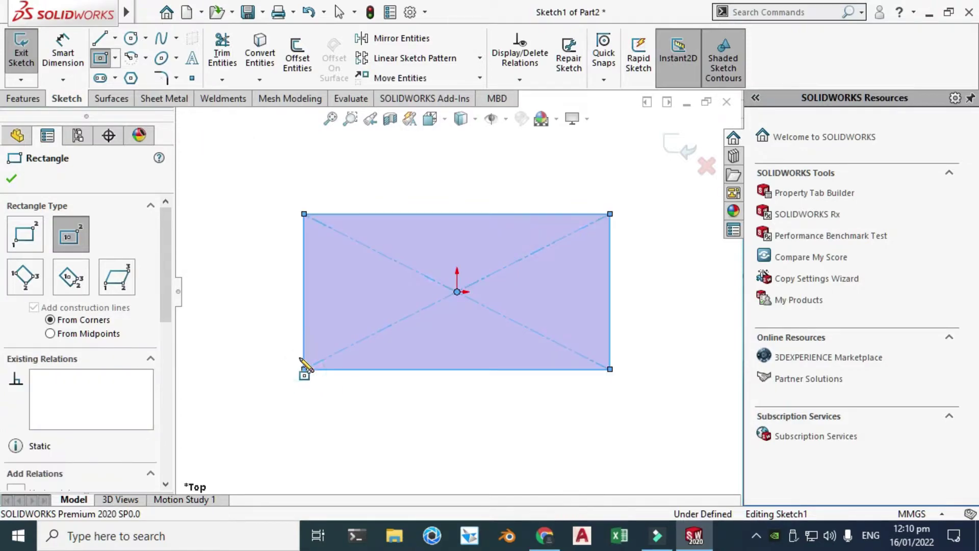
key(Escape)
Step: Dimension the rectangle's upper horizontal edge and set its length to 180 mm
click(62, 53)
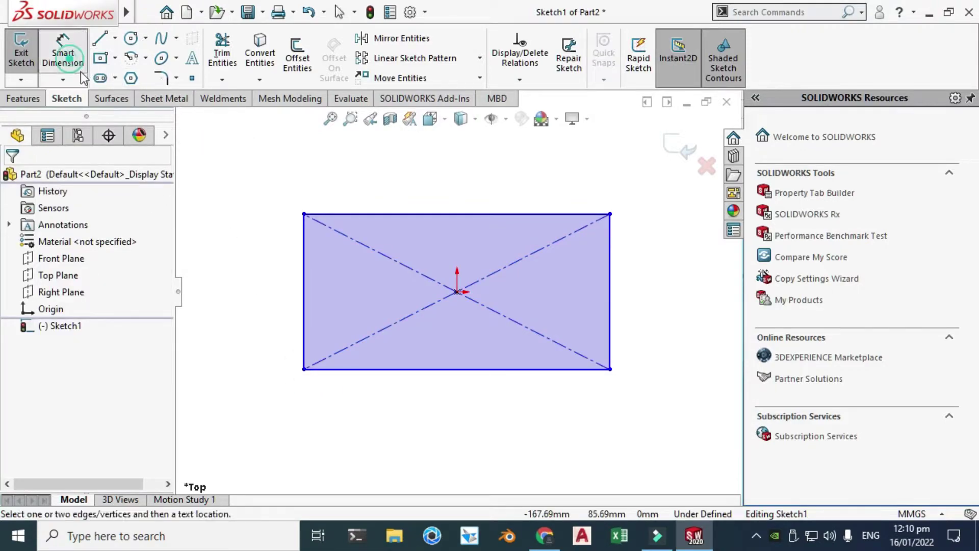
click(406, 204)
click(444, 173)
text(1)
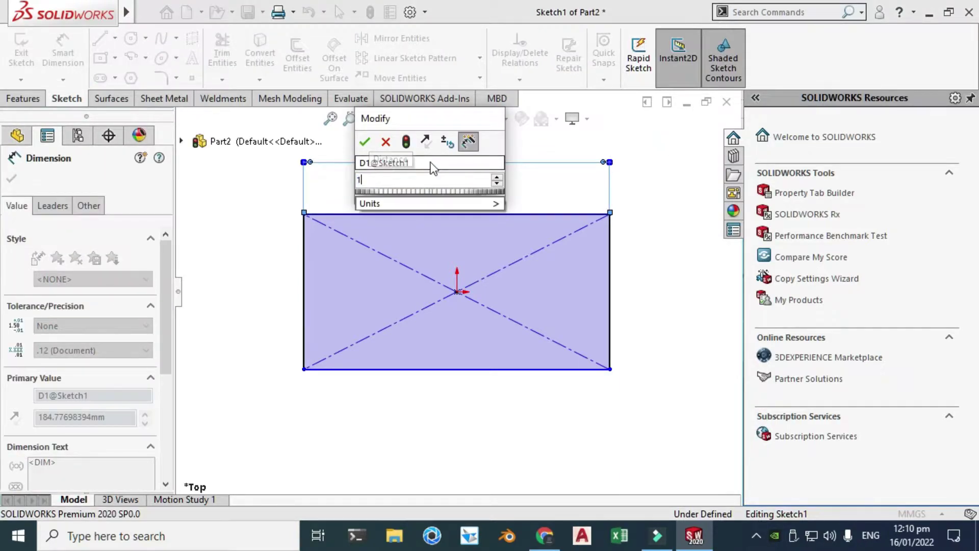
text(80)
key(Return)
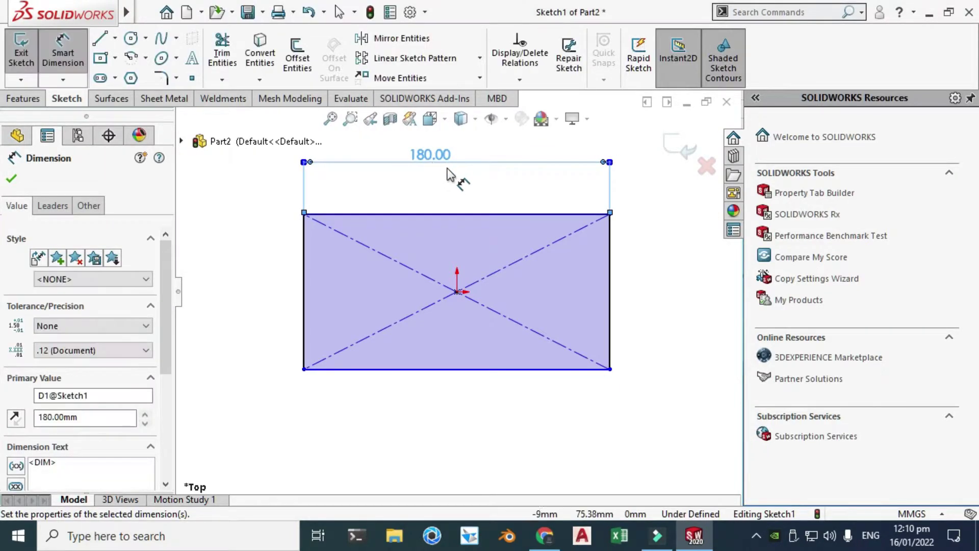
Step: Dimension the rectangle's vertical side as 90 mm and exit the sketch
click(612, 322)
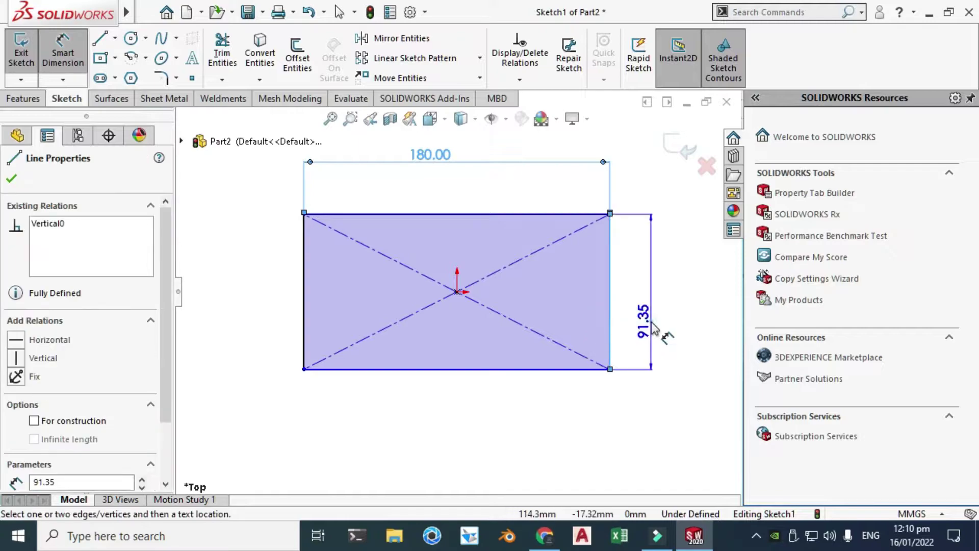
click(653, 323)
text(90)
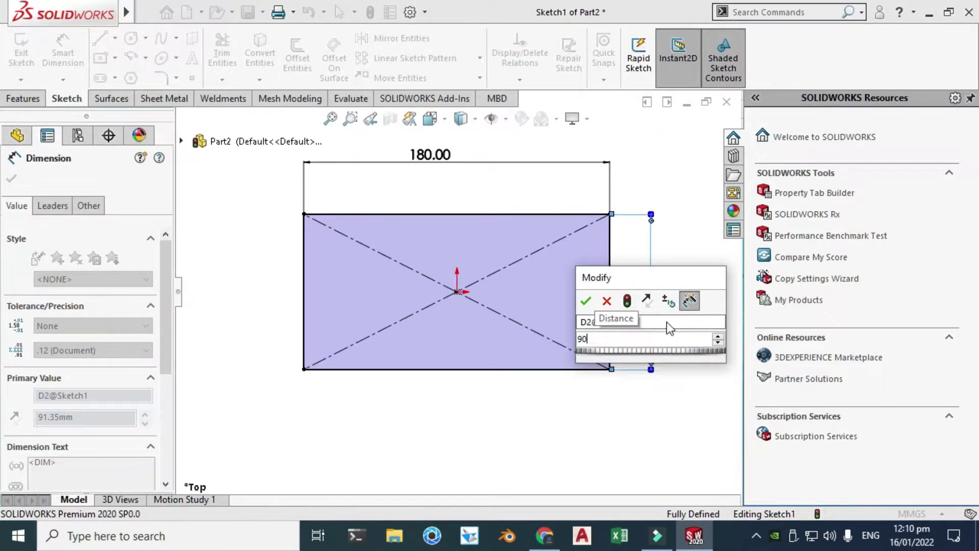
key(Return)
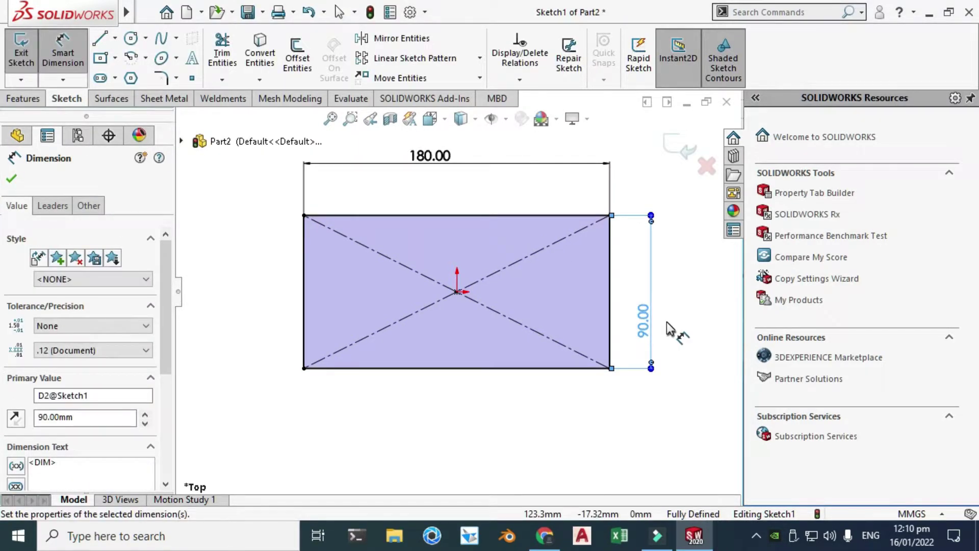
key(Escape)
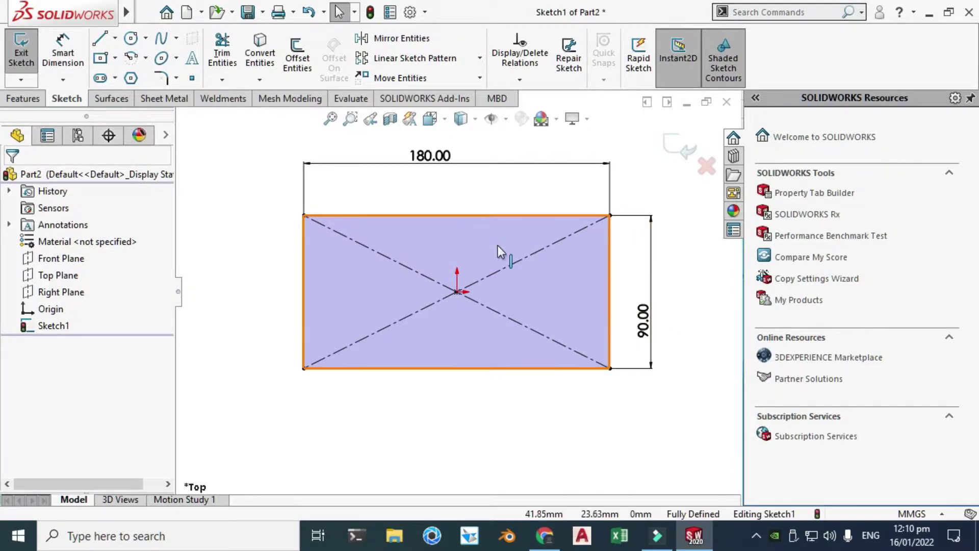
click(680, 149)
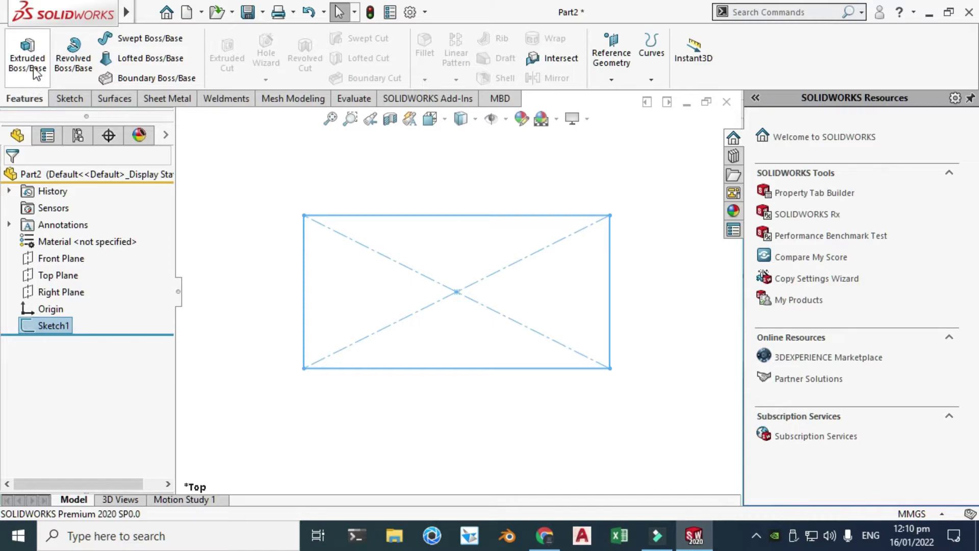
Step: Extrude the rectangle sketch with the Mid Plane end condition to a total depth of 70 mm
click(35, 72)
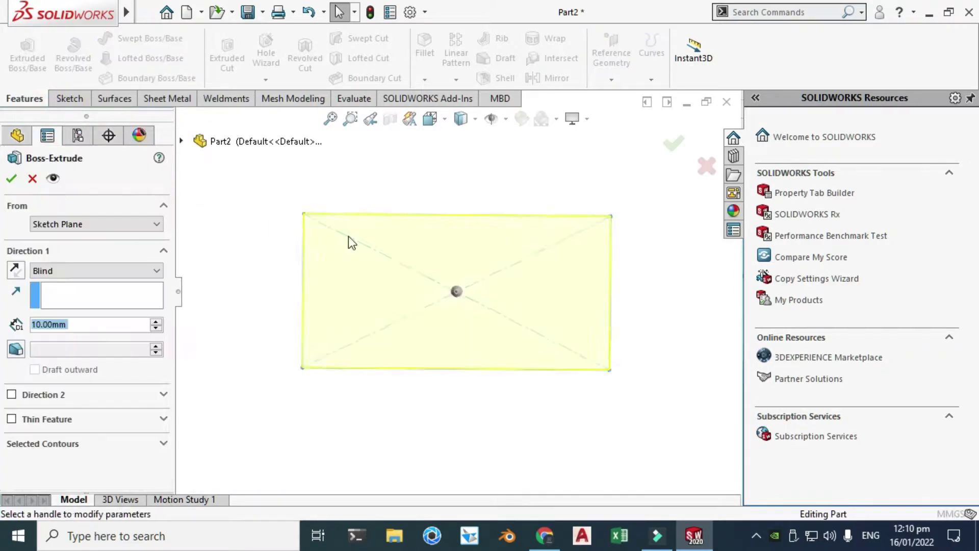
click(93, 271)
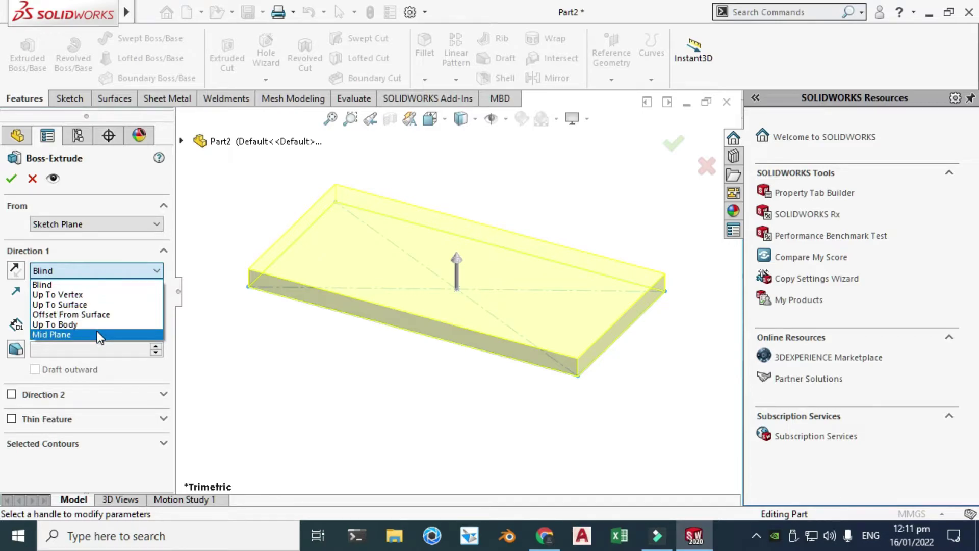
click(100, 335)
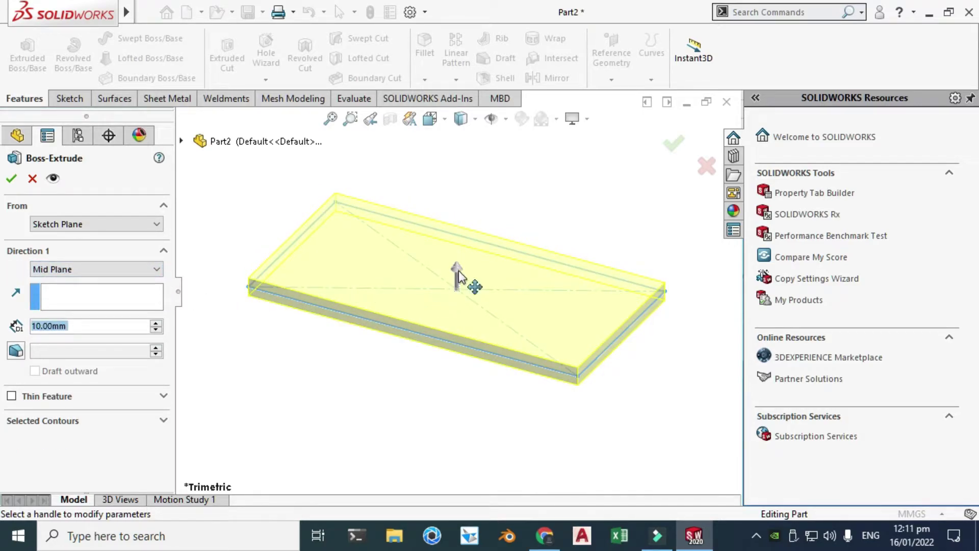
drag(458, 276, 456, 223)
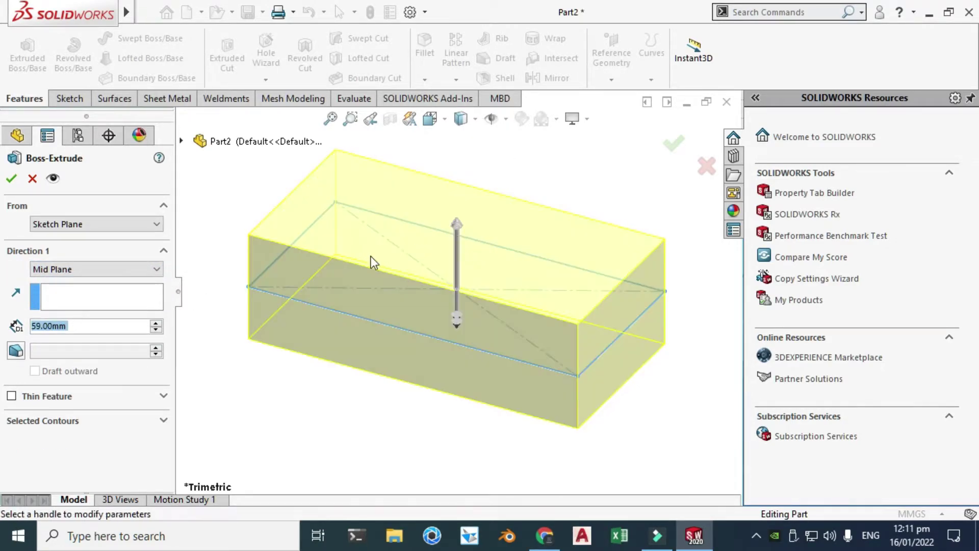
click(110, 325)
double_click(110, 325)
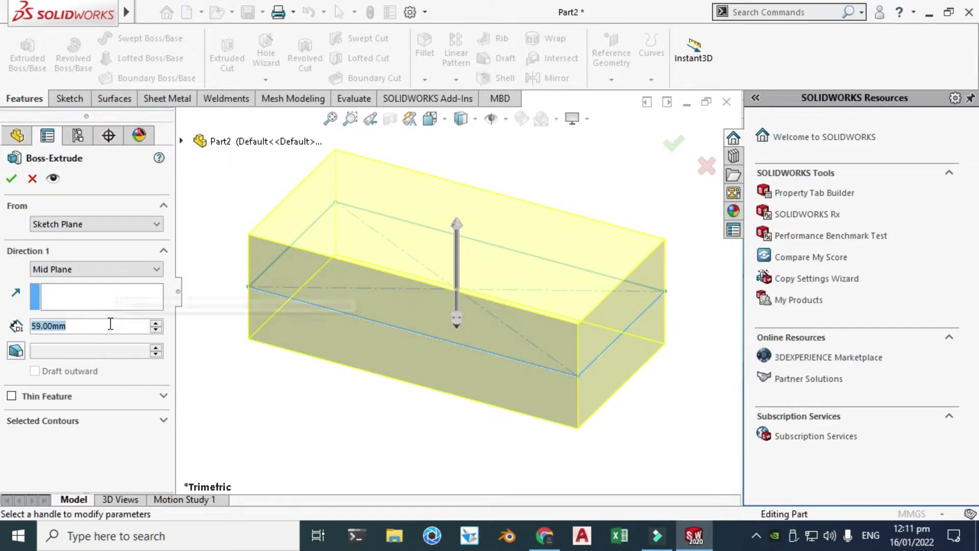
text(70)
key(Return)
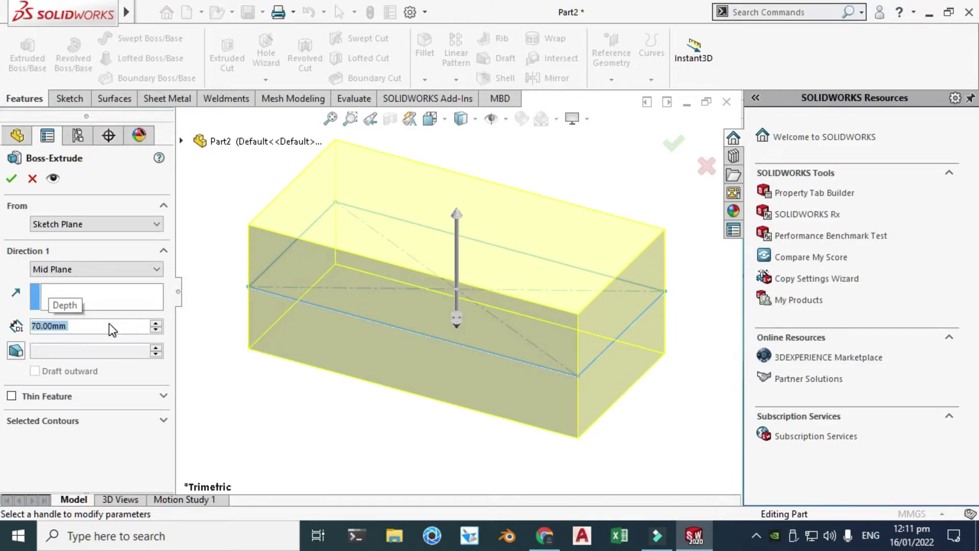
click(11, 178)
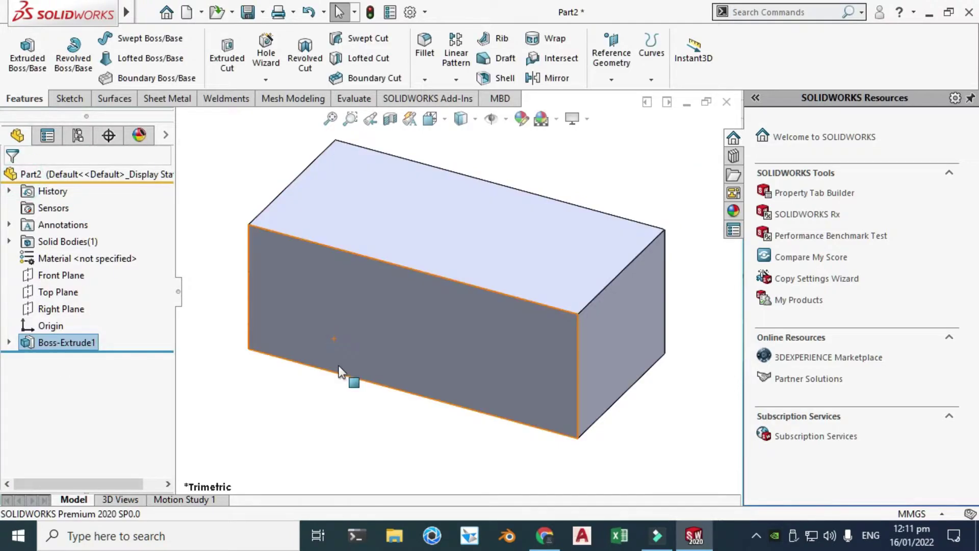
Step: Send the extruded block to KeyShot 9 for rendering and dismiss the KeyShot welcome window
scroll(433, 286, down, 2)
scroll(433, 286, up, 4)
click(516, 177)
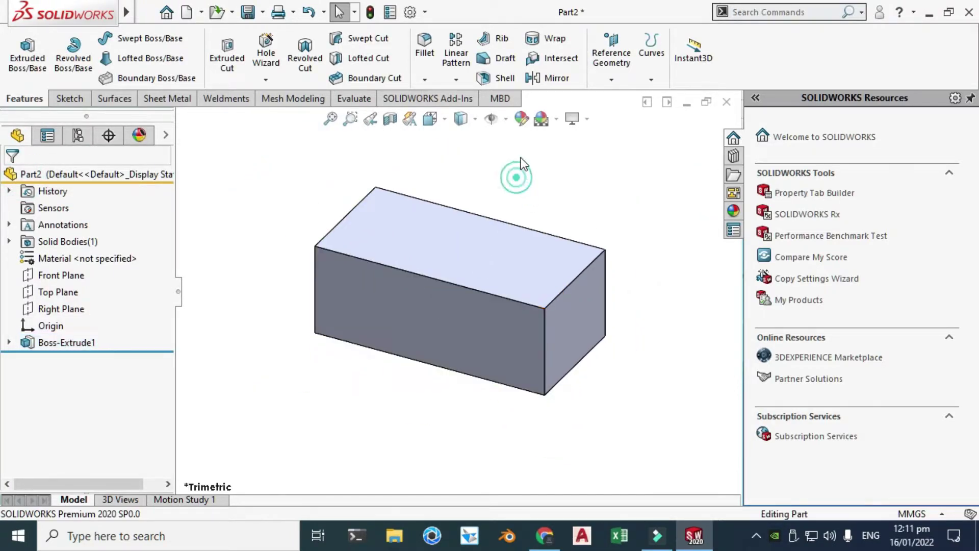
right_click(522, 162)
click(556, 221)
drag(556, 224, 408, 264)
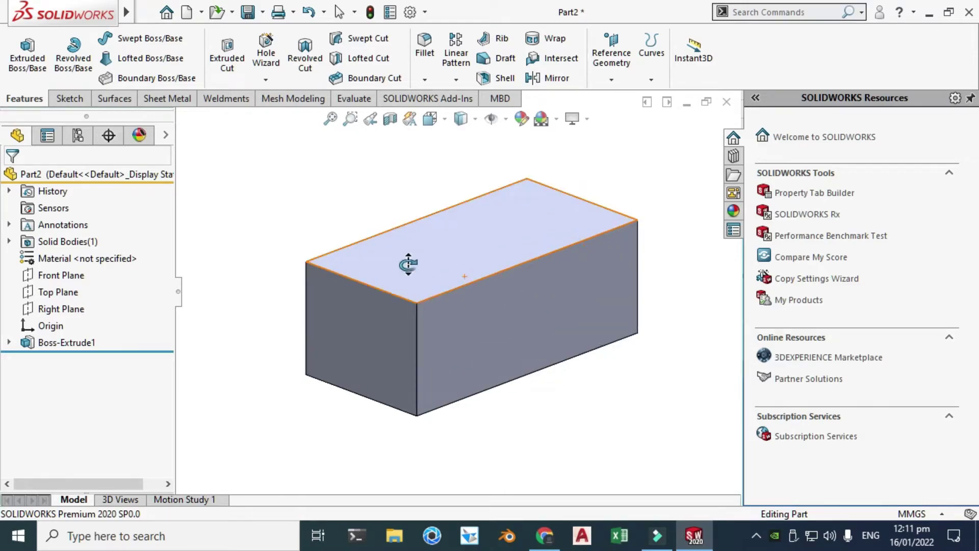
mouse_move(131, 14)
click(267, 13)
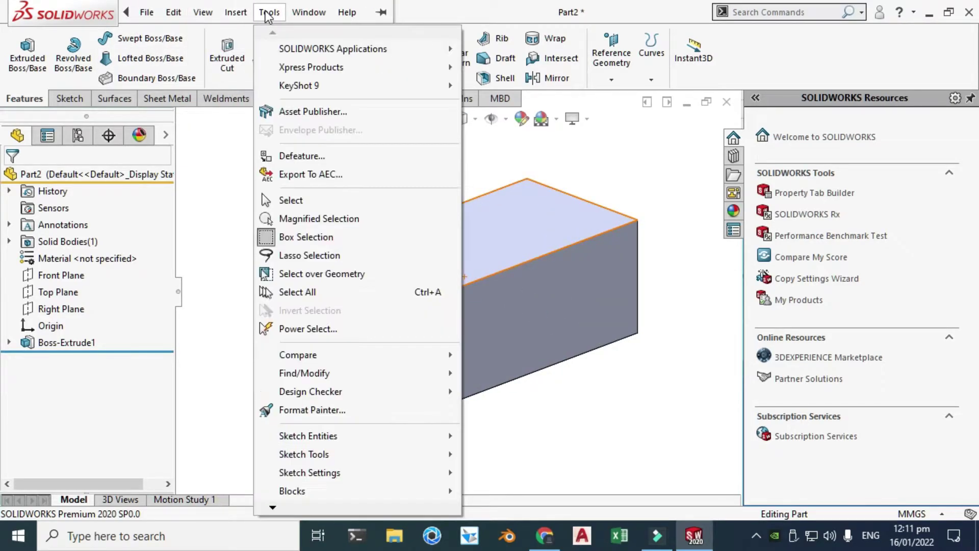
mouse_move(306, 90)
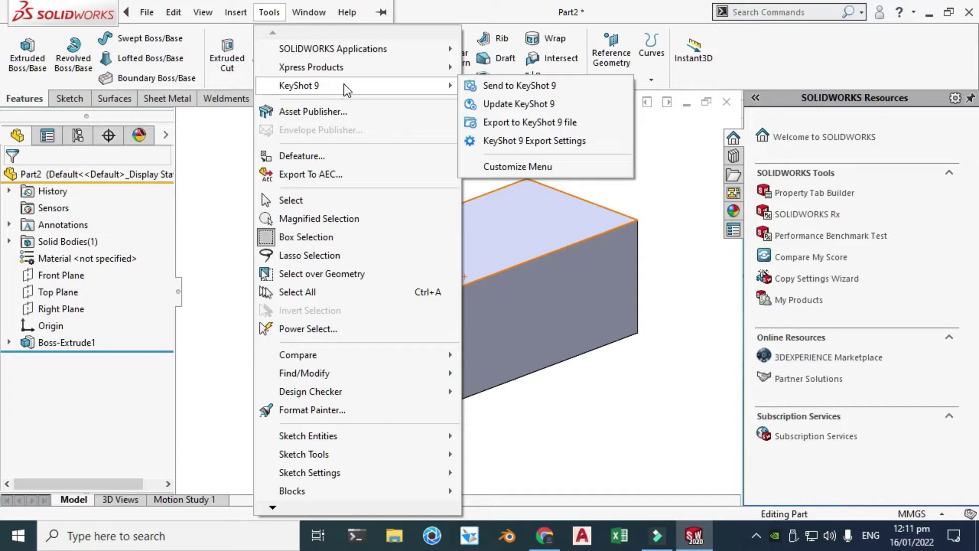
click(495, 85)
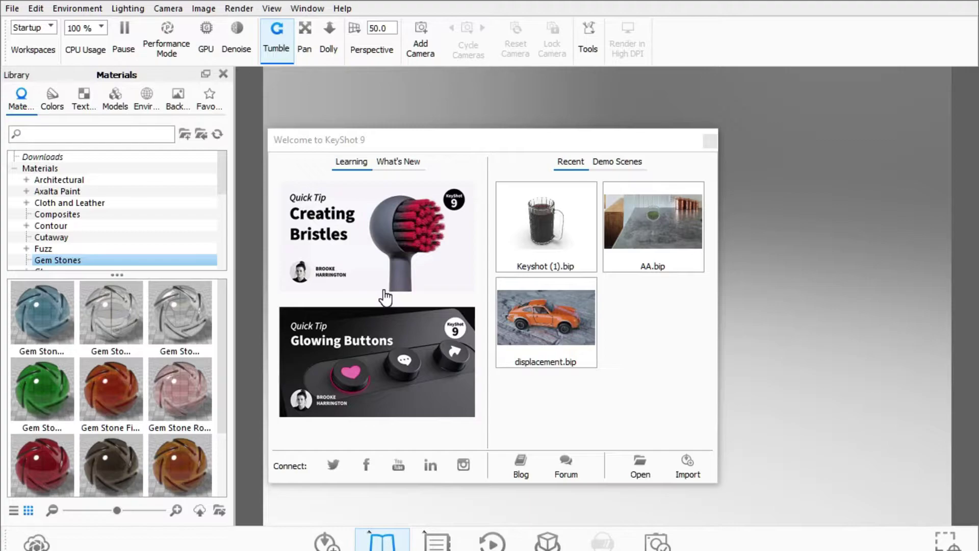
key(Escape)
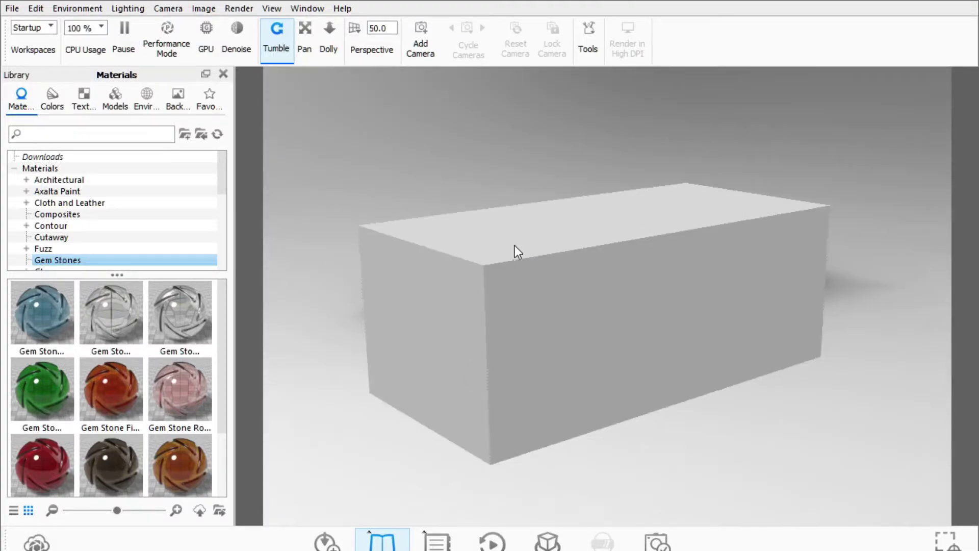
Step: Raise the block with Move Part, snap it to the ground and accept the new position
scroll(515, 245, down, 2)
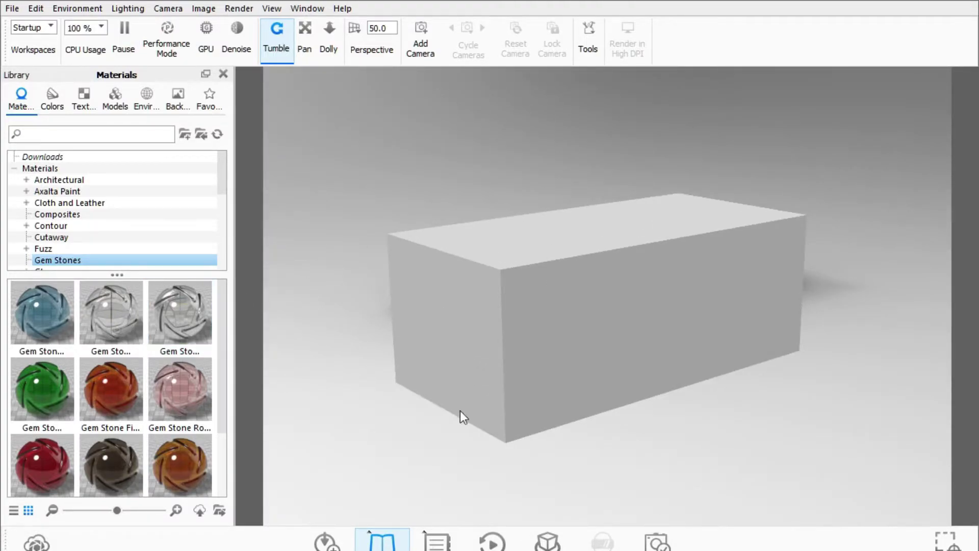
drag(651, 268, 540, 261)
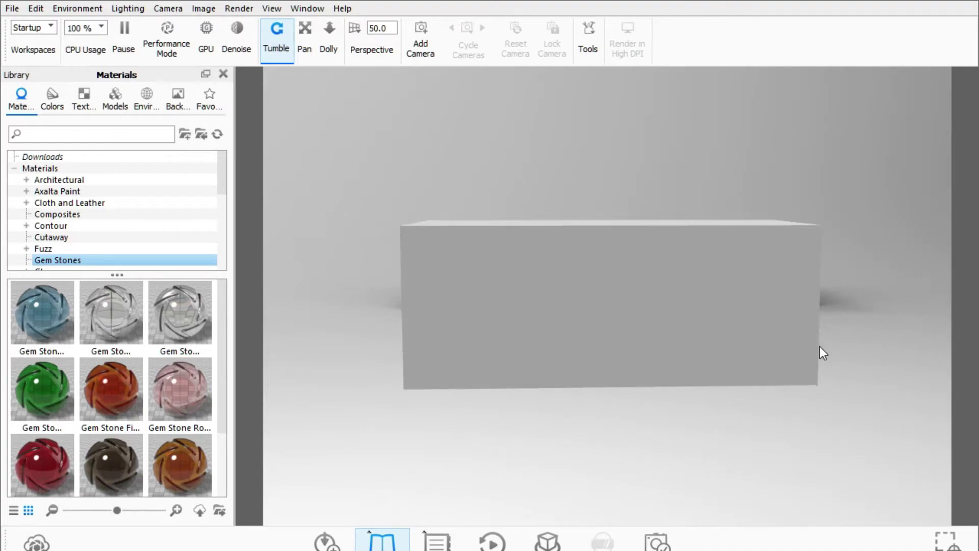
drag(722, 333, 754, 348)
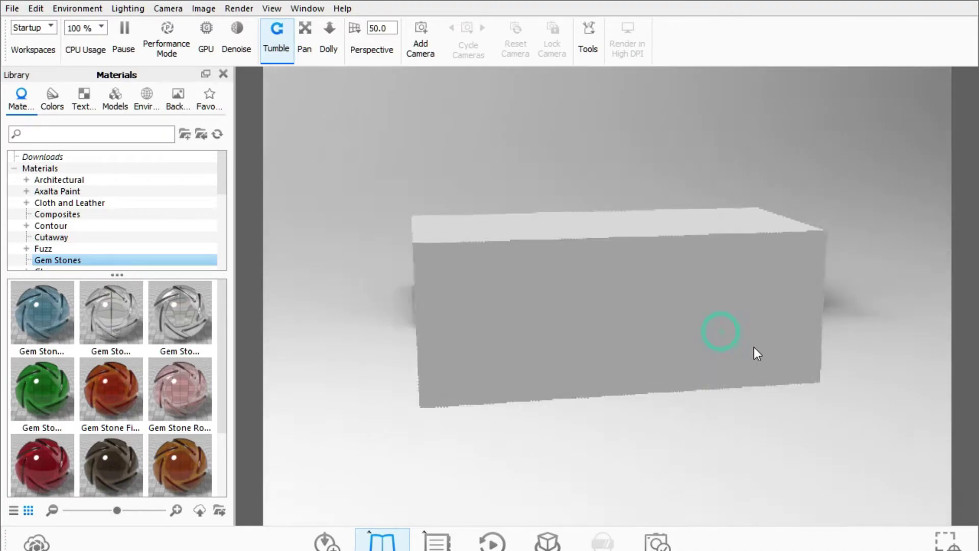
right_click(658, 258)
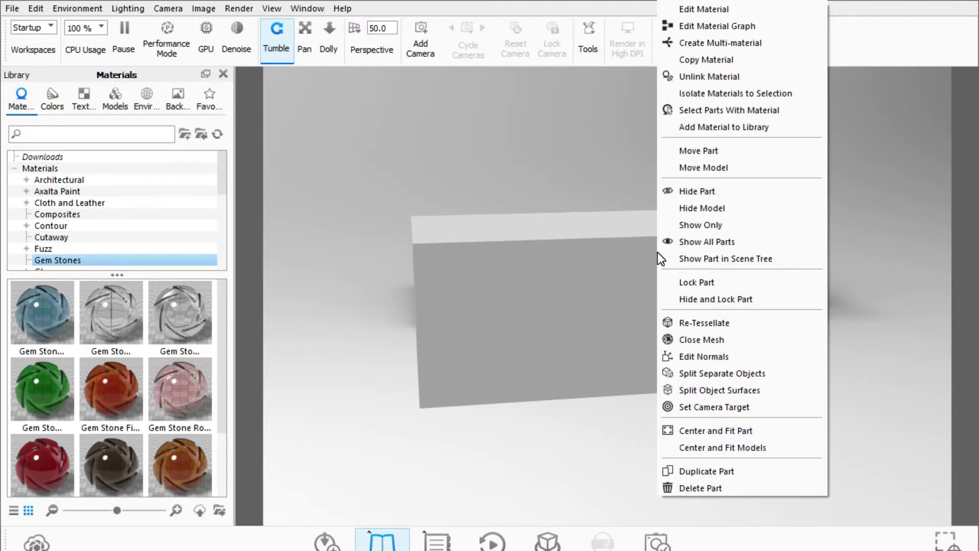
click(712, 153)
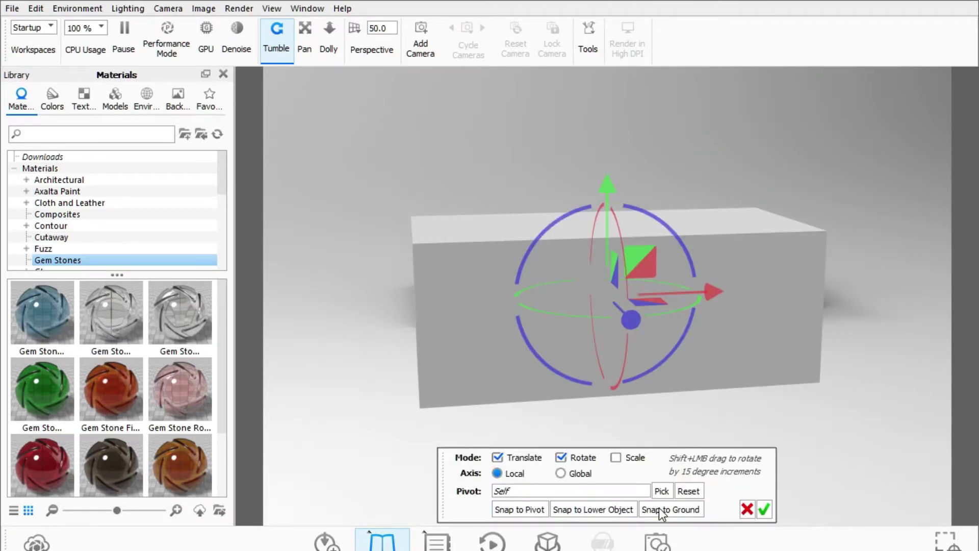
drag(610, 187, 607, 142)
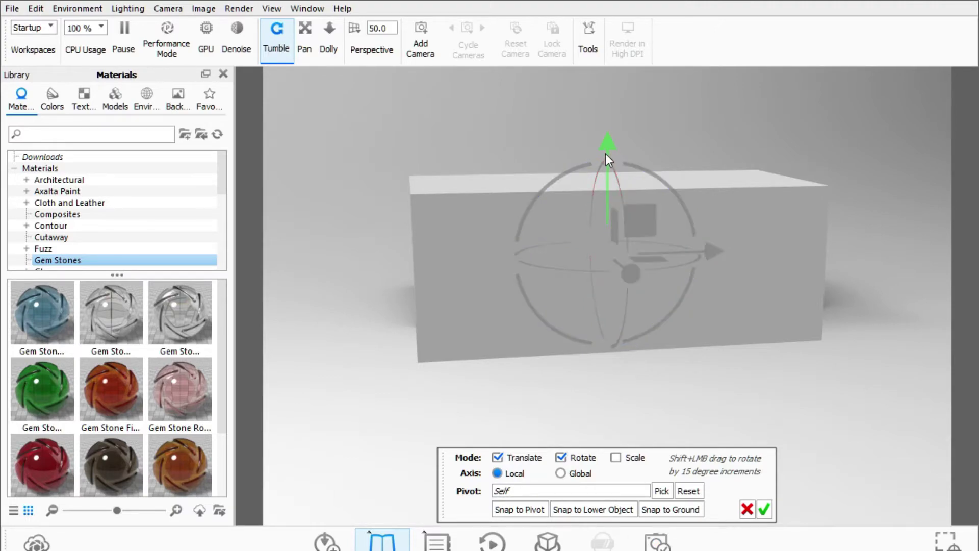
click(655, 513)
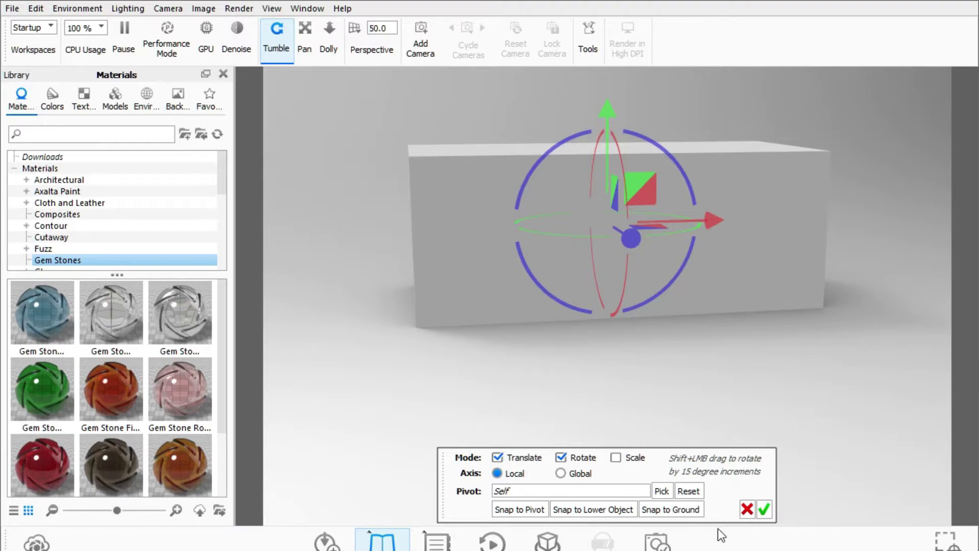
click(766, 510)
Step: Apply the black Hard Shiny plastic from the library's Plastic > Hard category to the block
drag(630, 251, 586, 164)
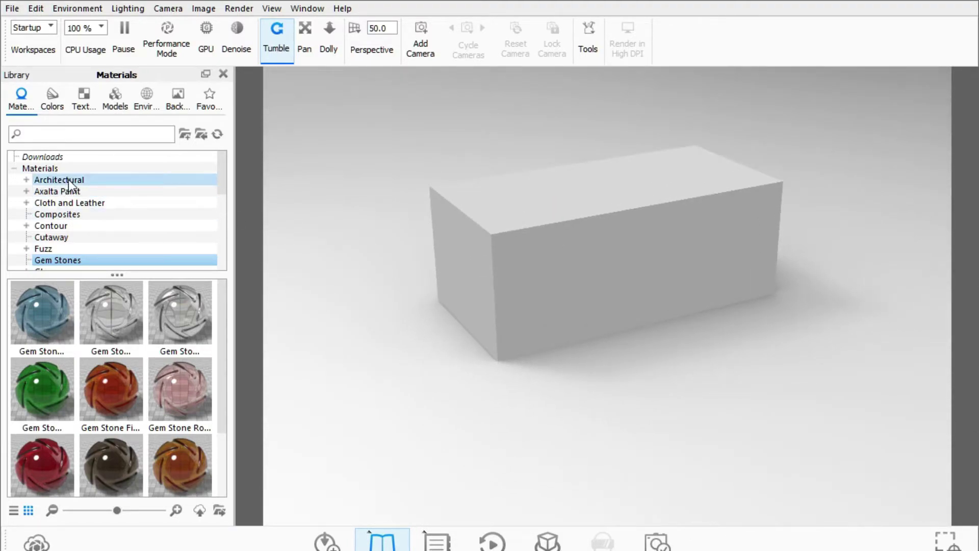
scroll(67, 193, down, 1)
scroll(77, 239, down, 2)
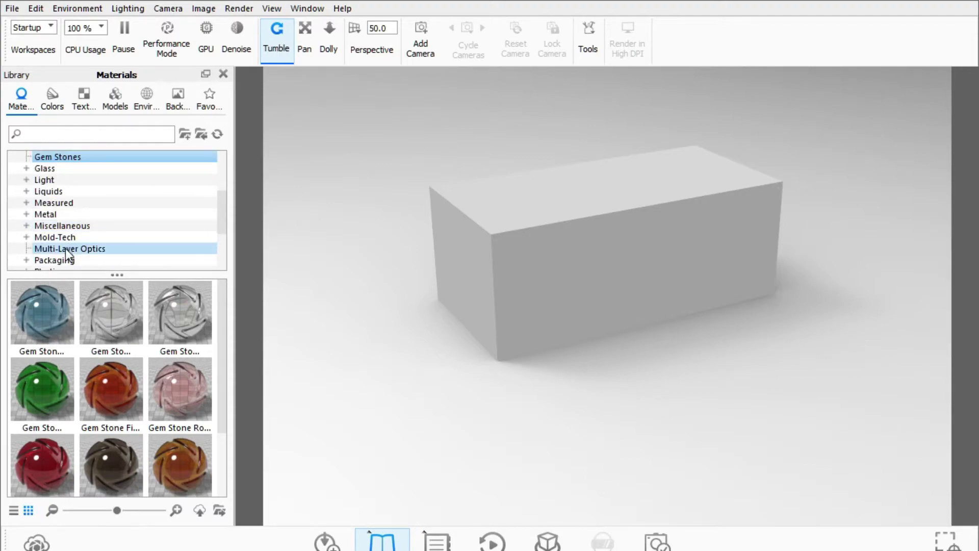
scroll(74, 243, down, 2)
scroll(73, 207, up, 4)
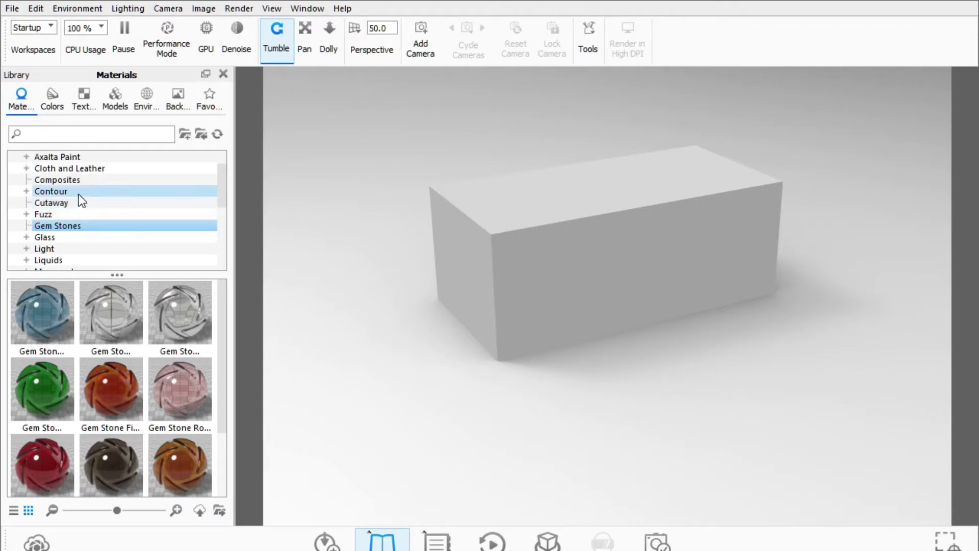
scroll(79, 199, down, 4)
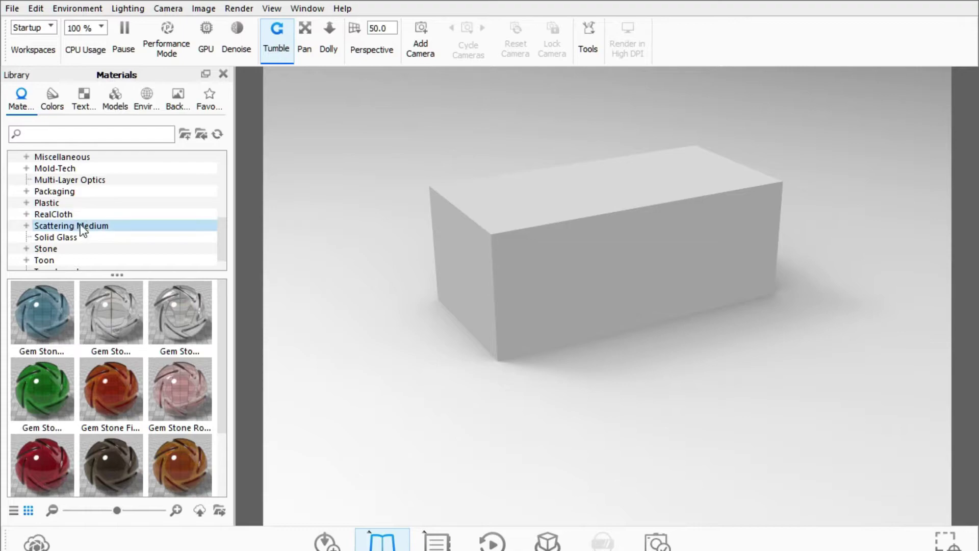
click(89, 202)
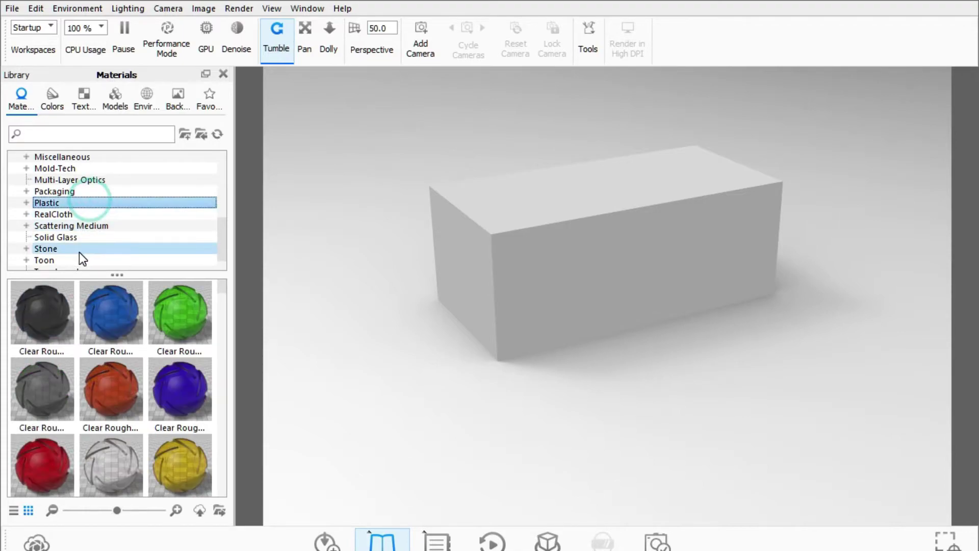
click(27, 203)
click(81, 237)
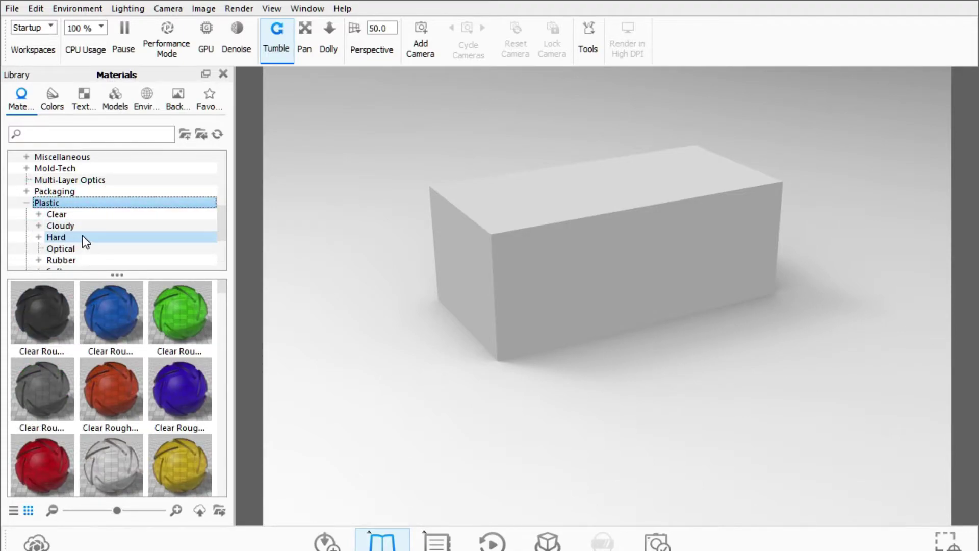
scroll(540, 170, up, 2)
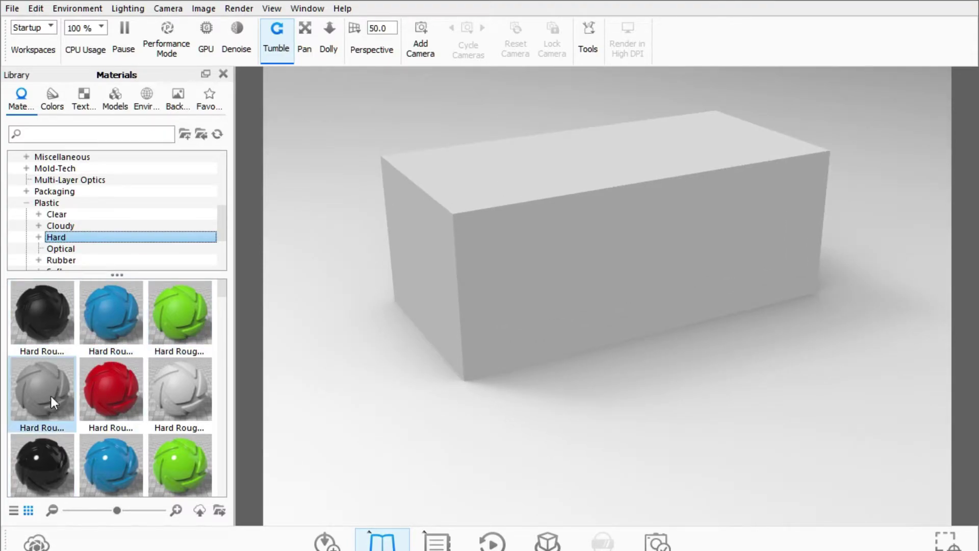
drag(43, 458, 432, 222)
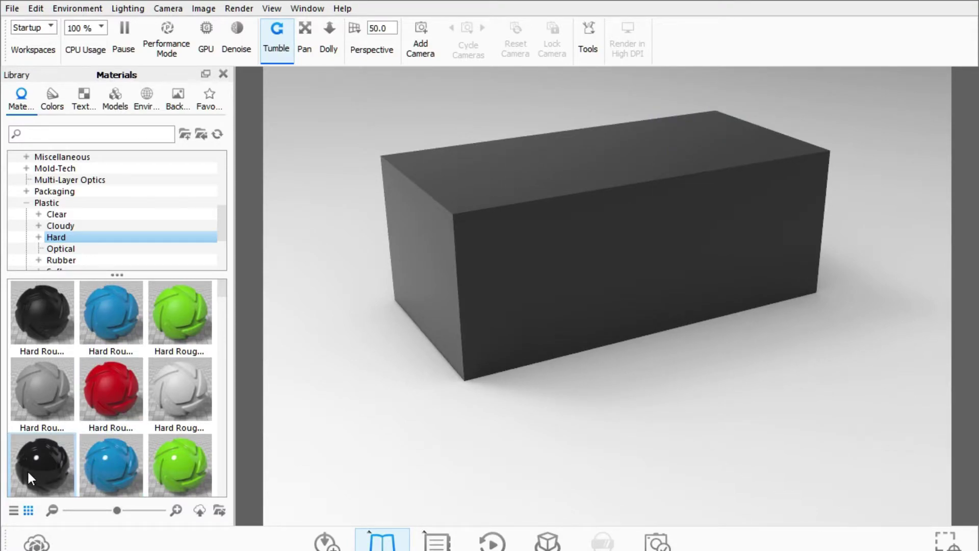
mouse_move(29, 474)
scroll(49, 420, down, 3)
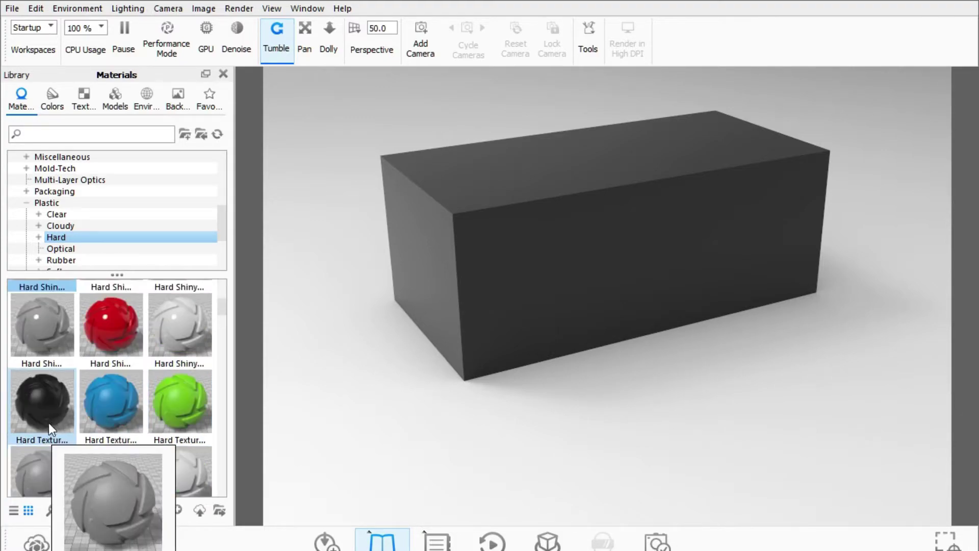
mouse_move(40, 396)
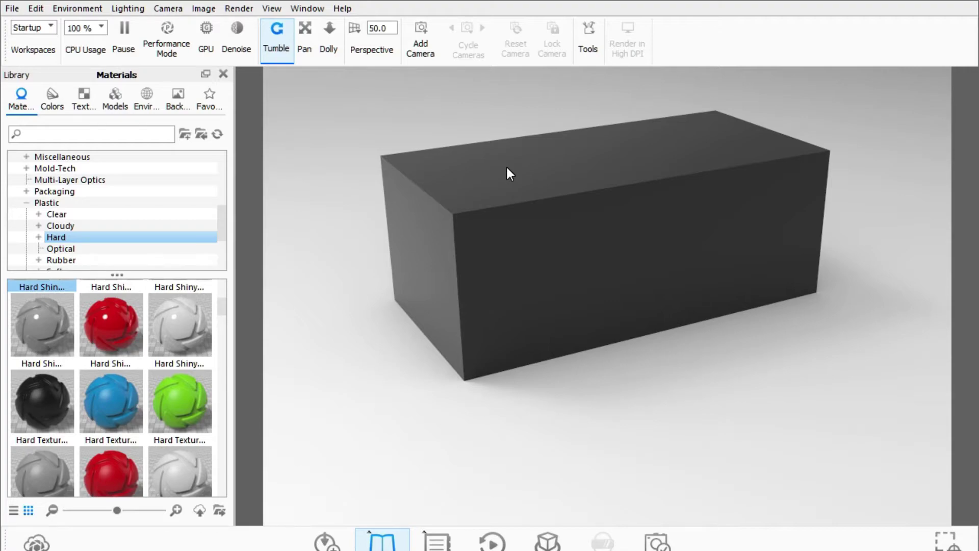
Step: Split the block's upper face into its own surface with Split Object Surfaces, using the 45-degree splitting angle
right_click(508, 173)
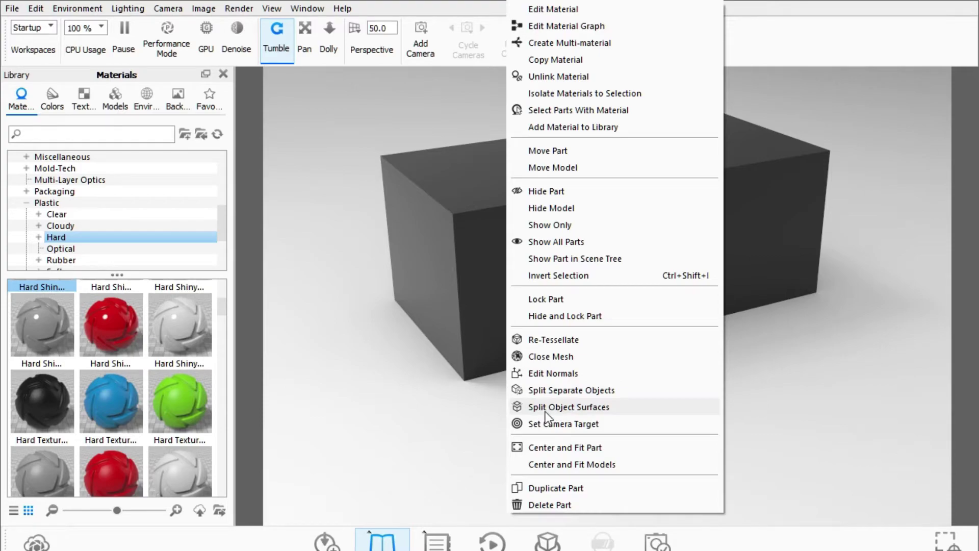
click(580, 408)
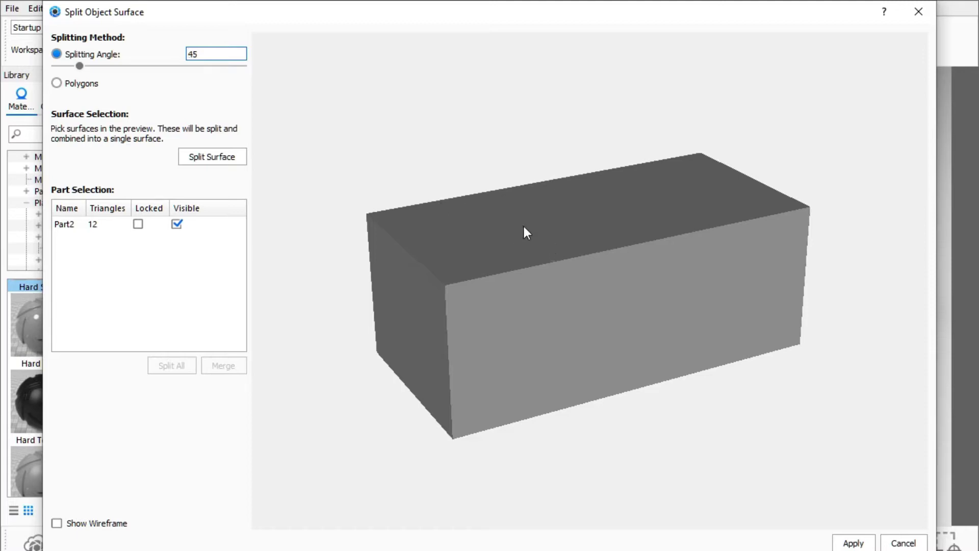
click(550, 213)
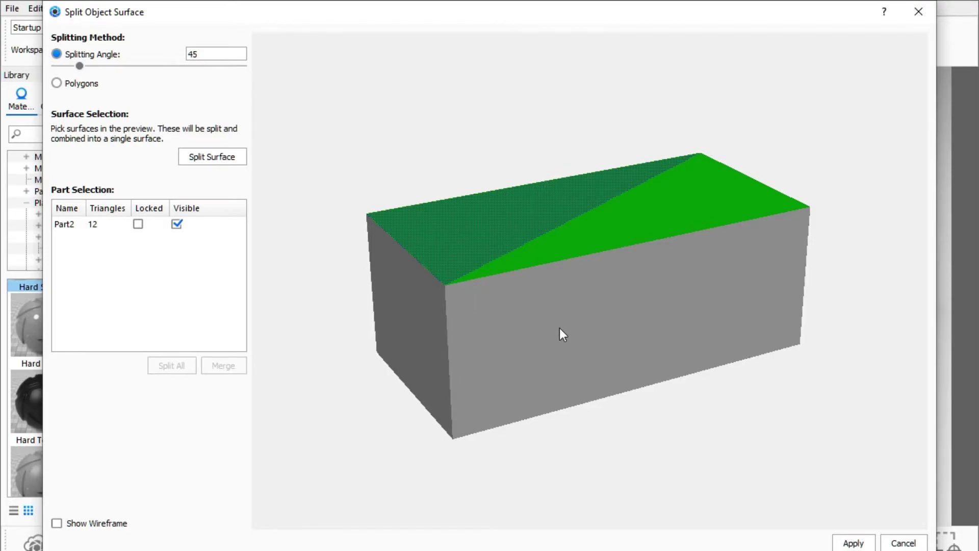
click(408, 301)
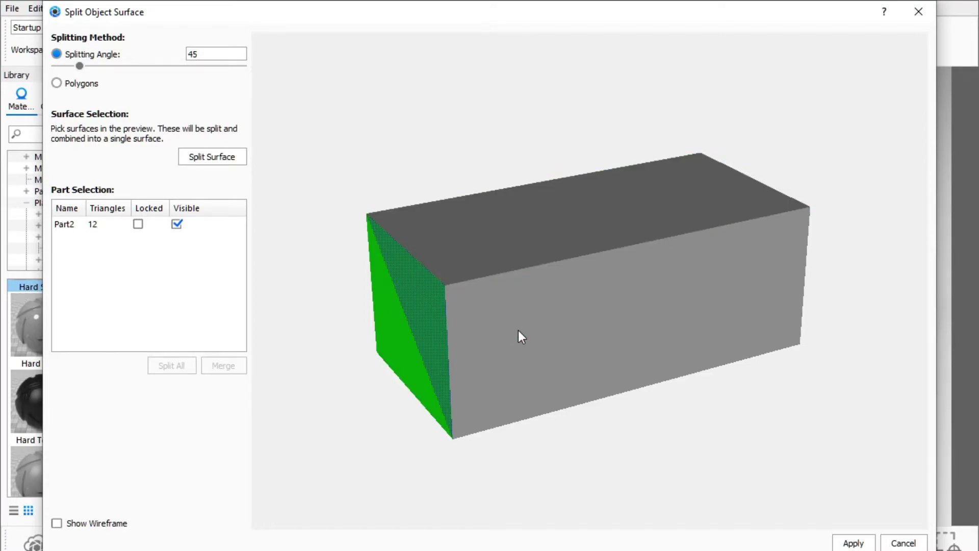
click(518, 332)
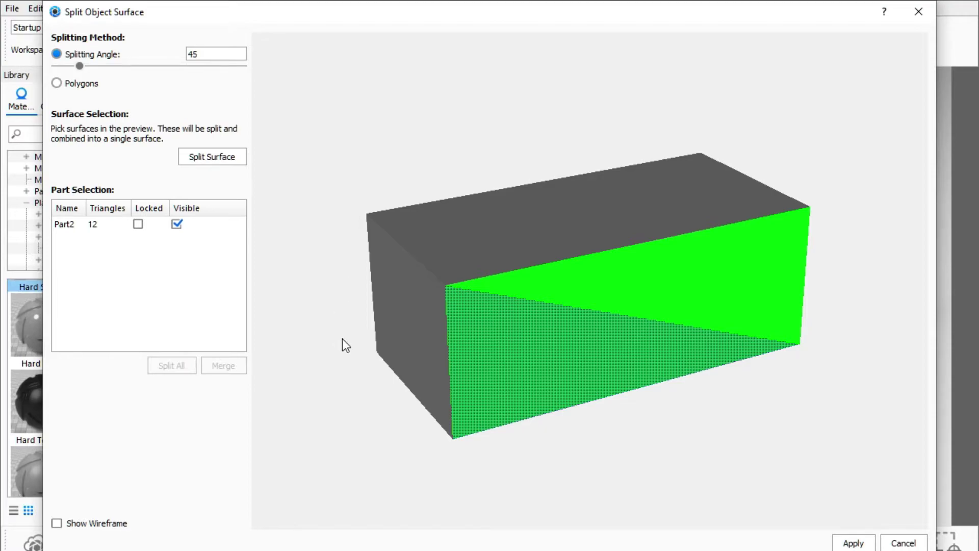
click(406, 307)
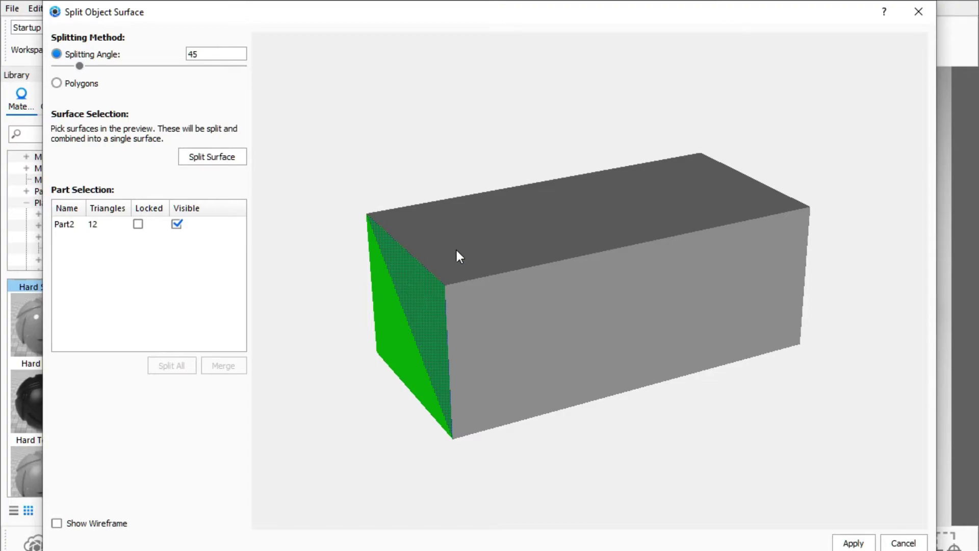
click(529, 233)
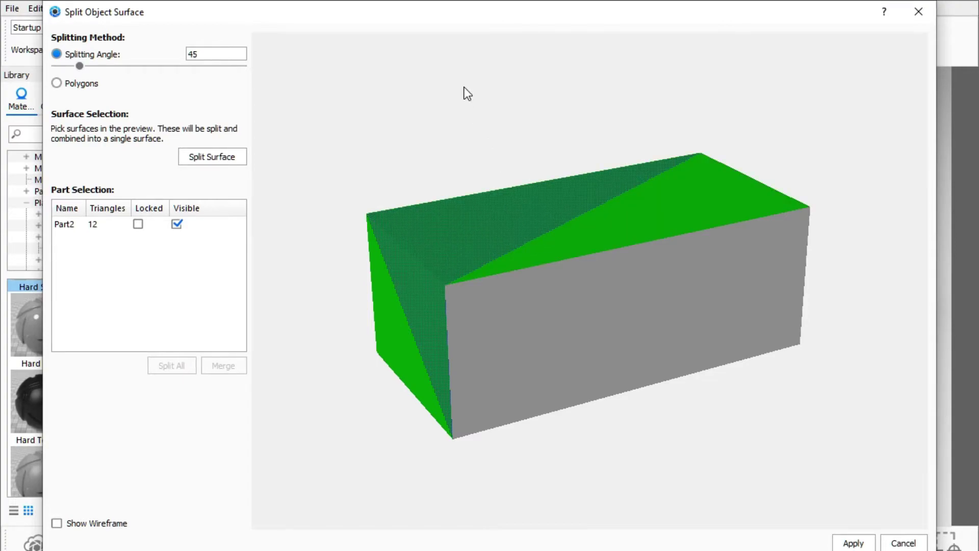
click(531, 319)
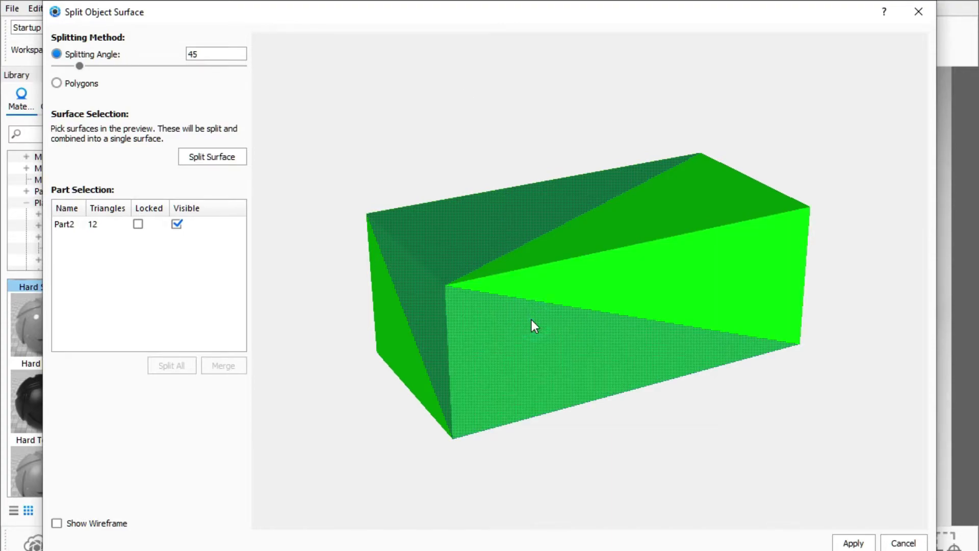
click(461, 226)
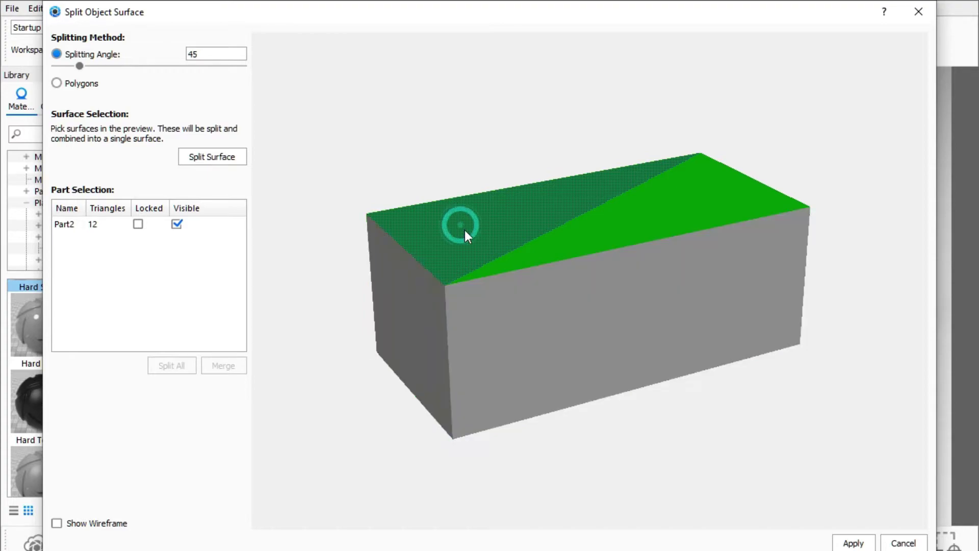
click(222, 156)
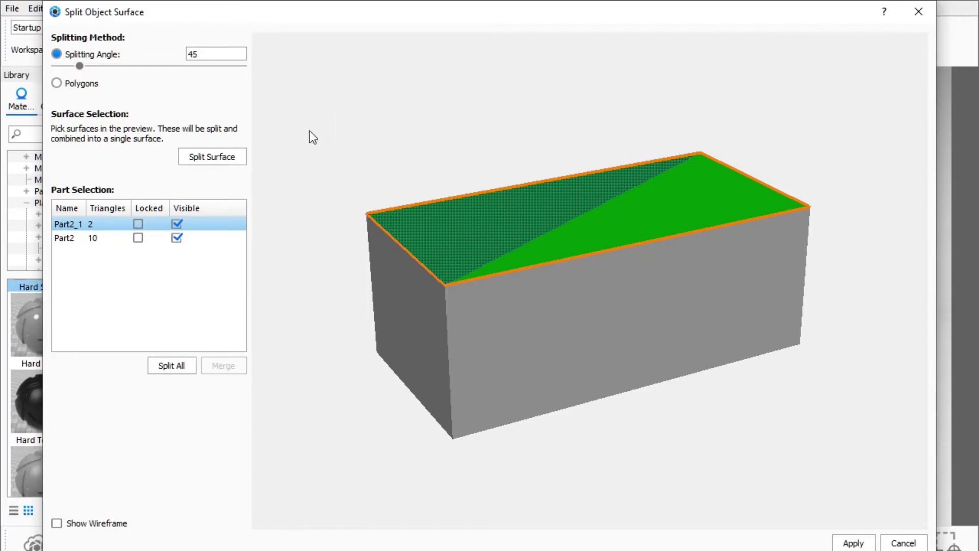
Step: Split the block's small end face and its long front face into two more separate surfaces
click(414, 307)
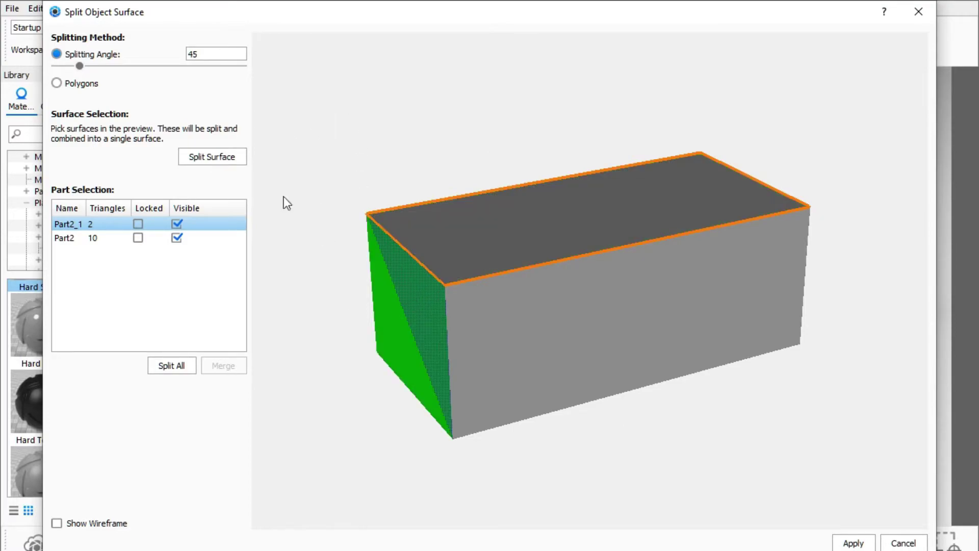
click(216, 158)
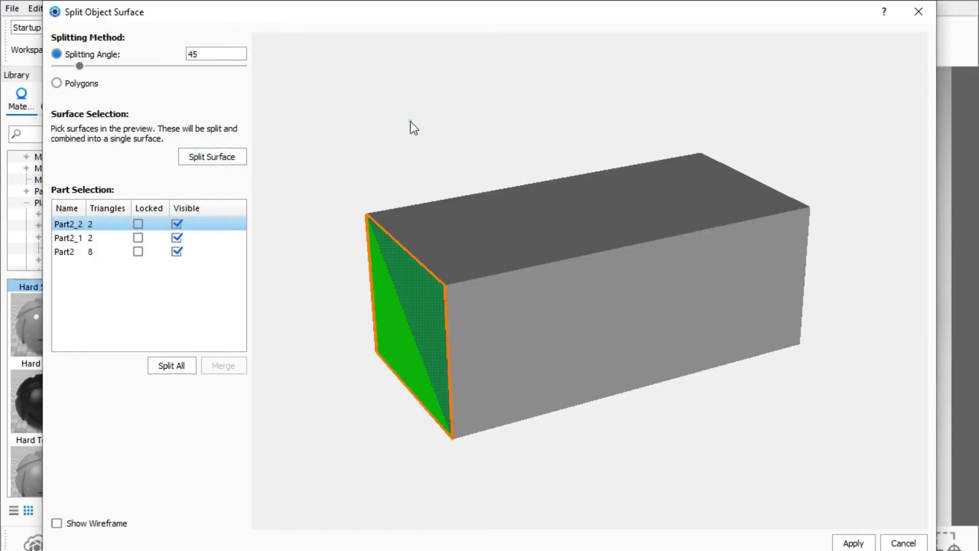
click(552, 311)
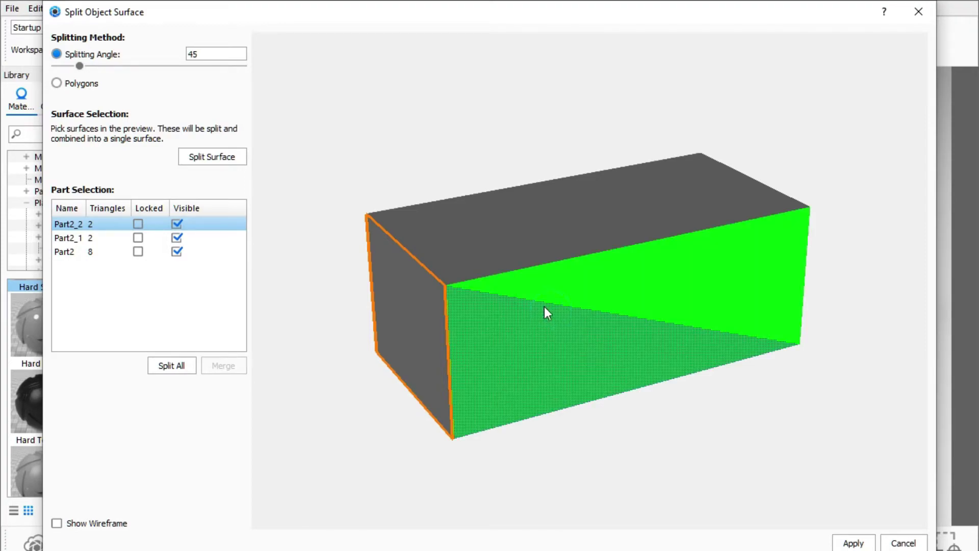
click(206, 159)
click(342, 128)
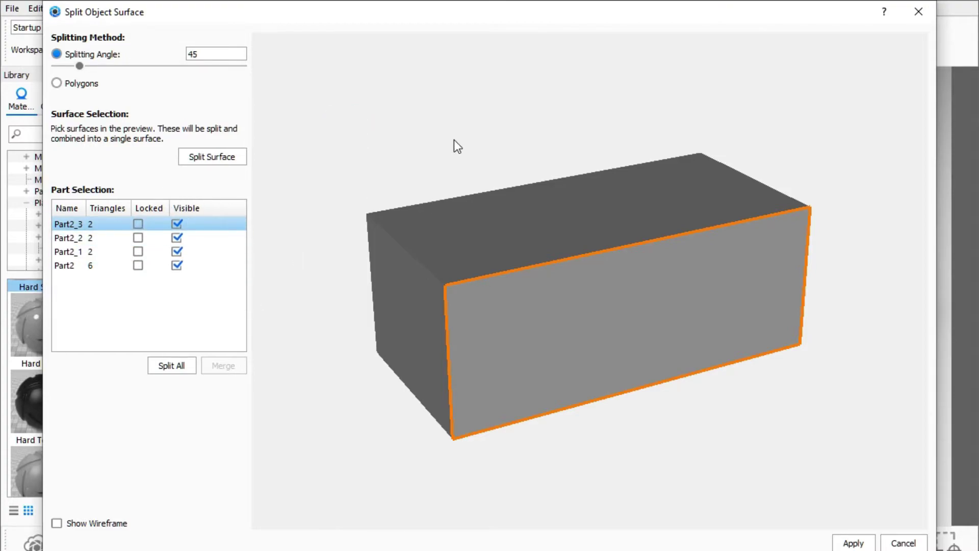
Step: Check the split surfaces by hiding them individually in the preview and showing them all again
drag(455, 139, 475, 122)
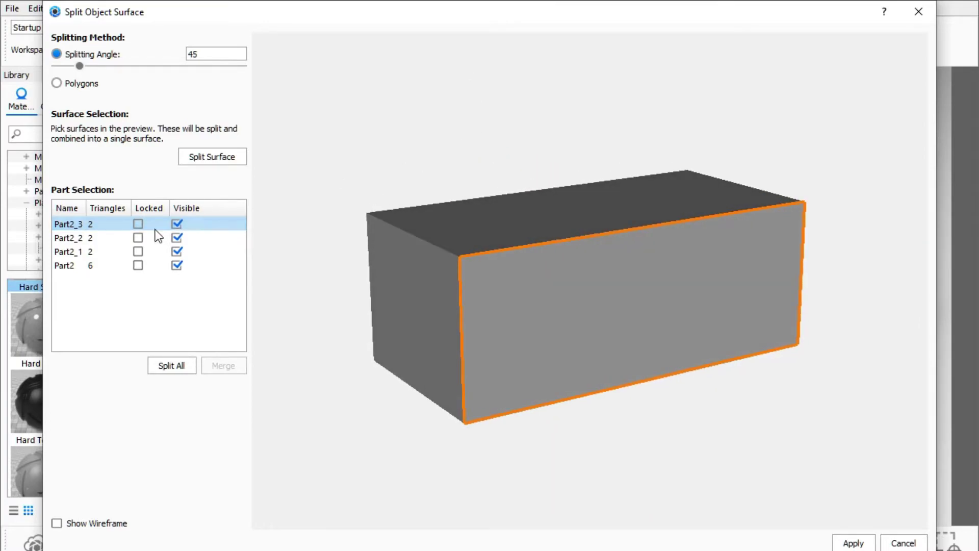
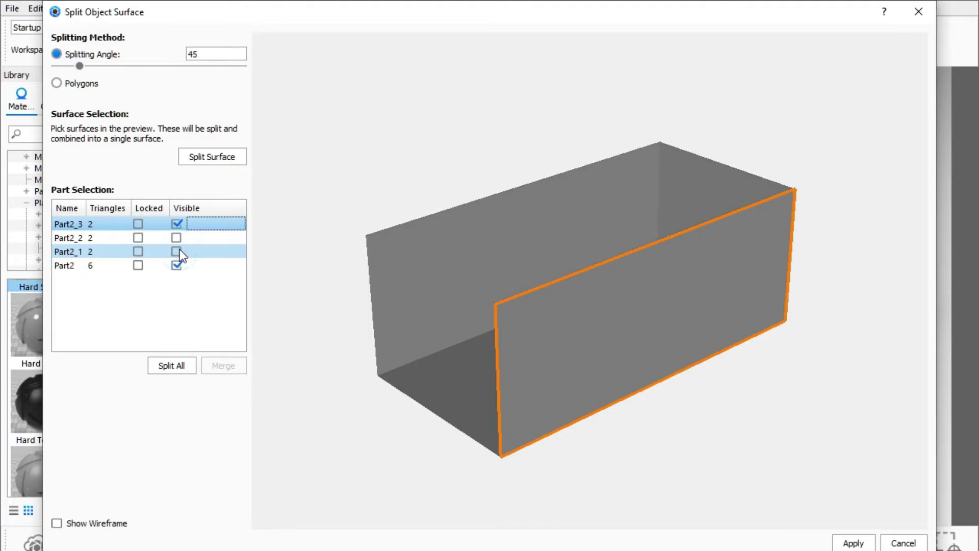
click(177, 265)
click(177, 265)
click(177, 266)
click(177, 251)
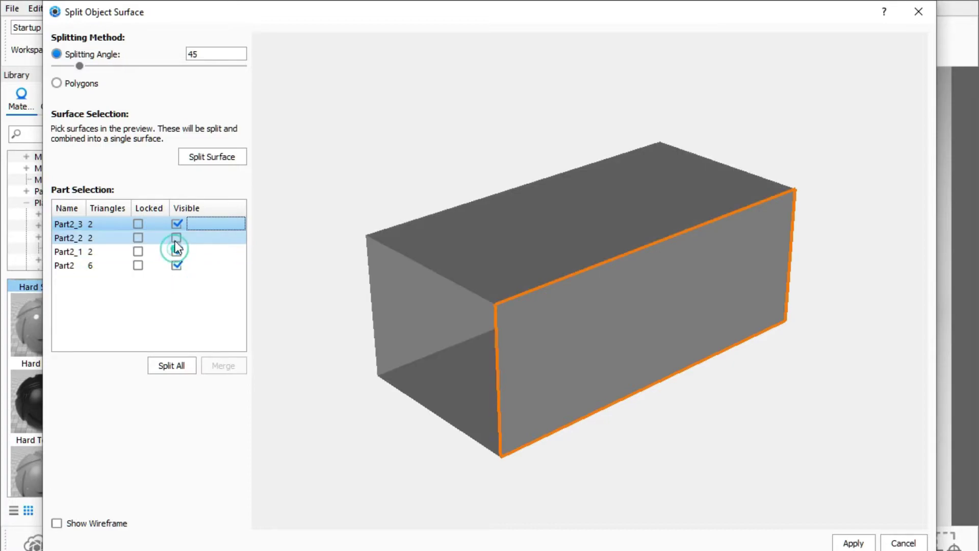
click(176, 237)
Step: Apply the surface split to the block, keeping the part names as they are
click(81, 224)
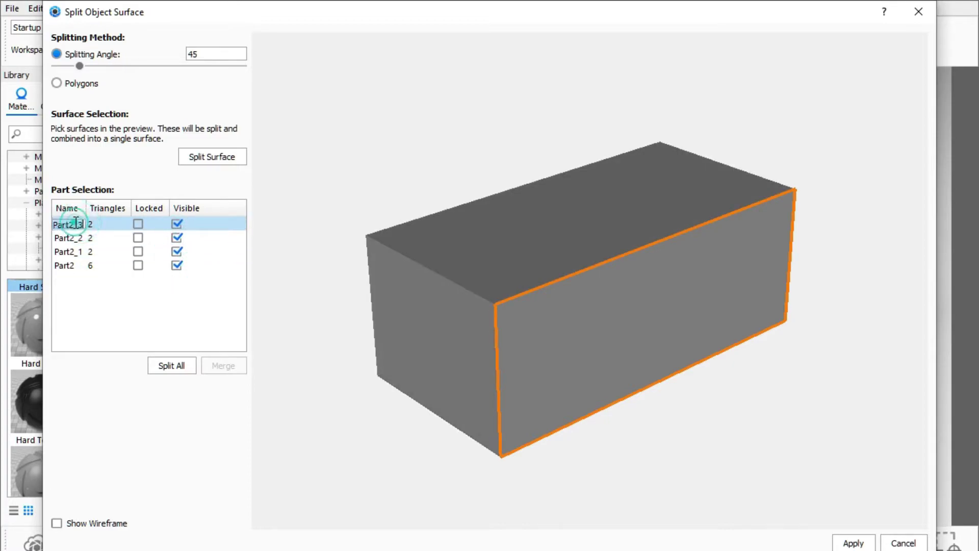
double_click(76, 225)
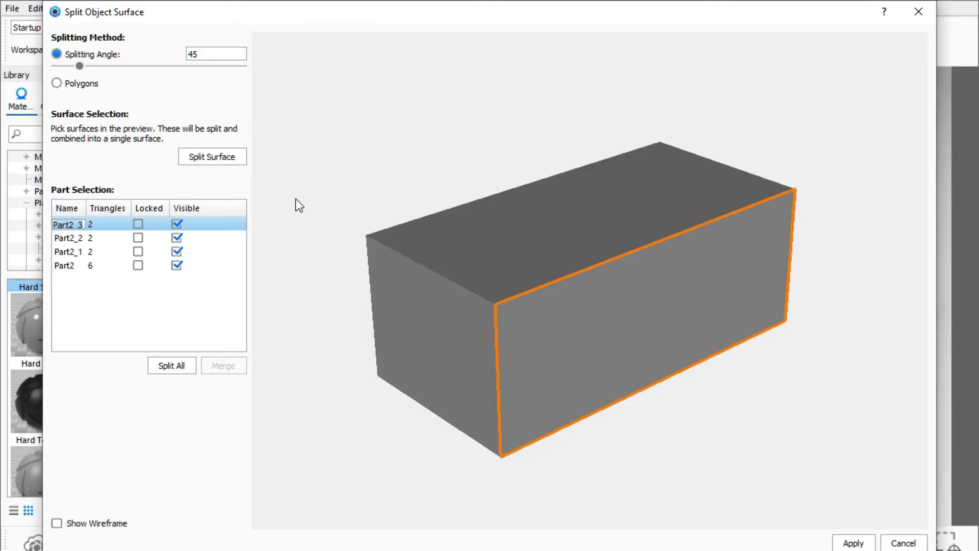
click(300, 179)
click(855, 543)
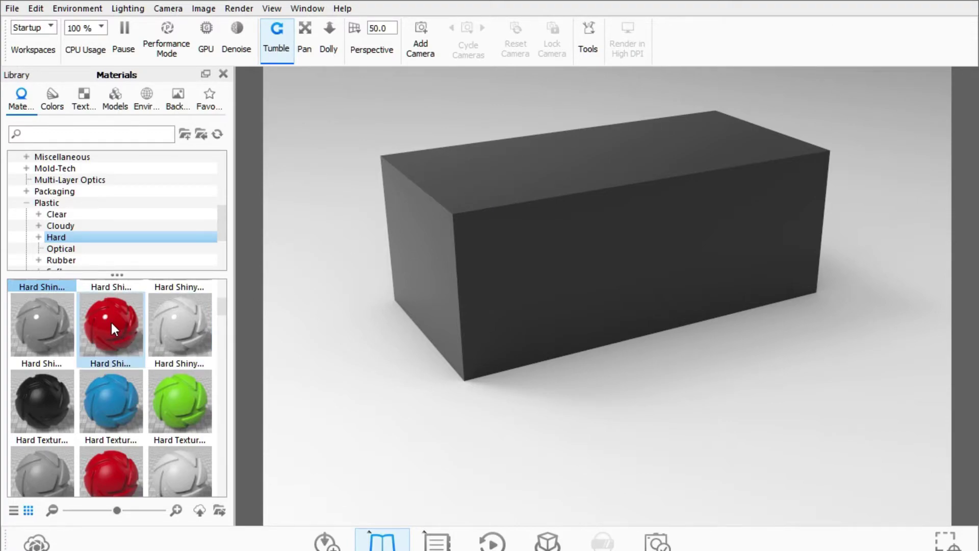
Step: Apply red Hard Shiny plastic to the block's small end face and green Hard Textured plastic to the long front face
mouse_move(111, 322)
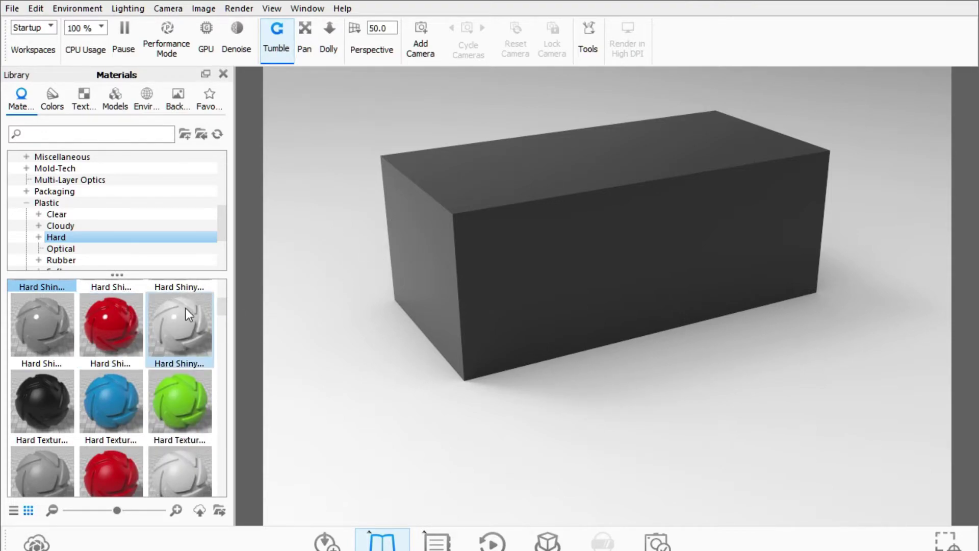
drag(114, 326, 412, 255)
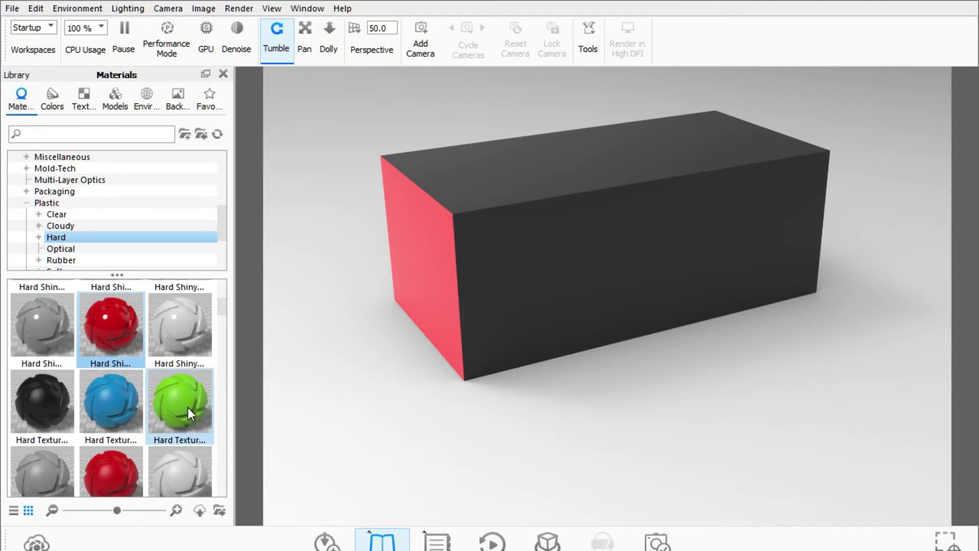
mouse_move(188, 408)
drag(185, 399, 579, 285)
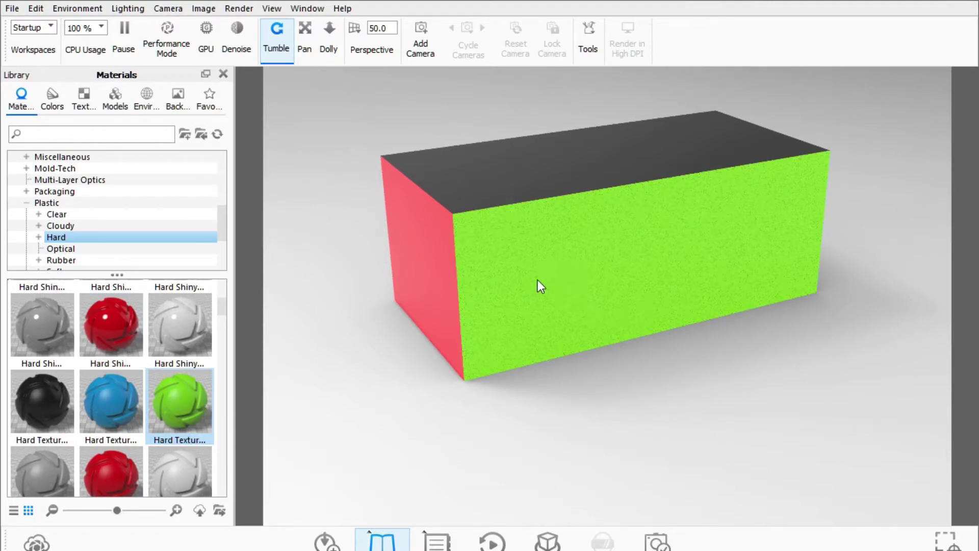
Step: Apply the Paint Matte Purple material to the block's top face
mouse_move(520, 155)
mouse_down()
mouse_move(542, 138)
mouse_move(466, 106)
mouse_move(414, 107)
mouse_move(517, 129)
mouse_move(550, 182)
mouse_move(659, 190)
mouse_move(666, 134)
mouse_move(589, 125)
mouse_move(405, 238)
mouse_up()
scroll(100, 385, down, 10)
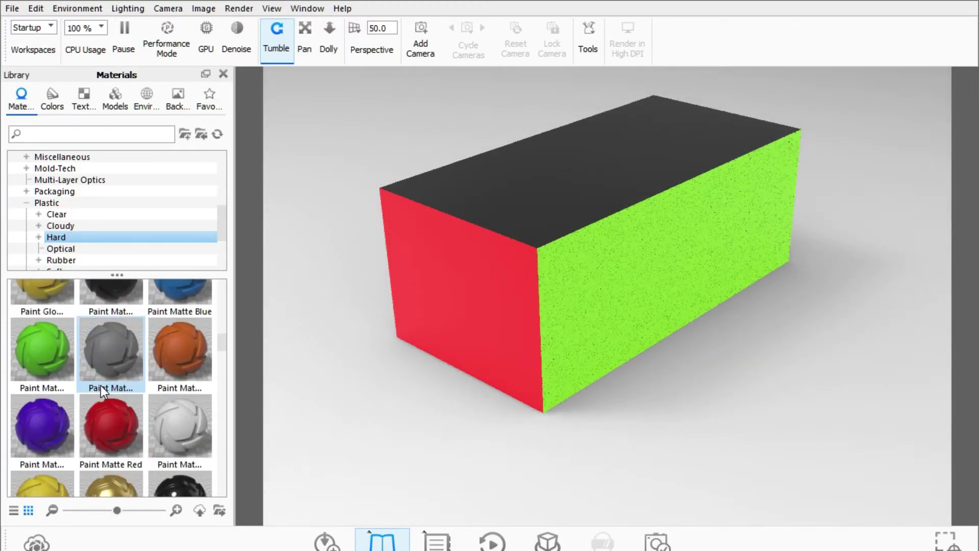
scroll(100, 384, up, 5)
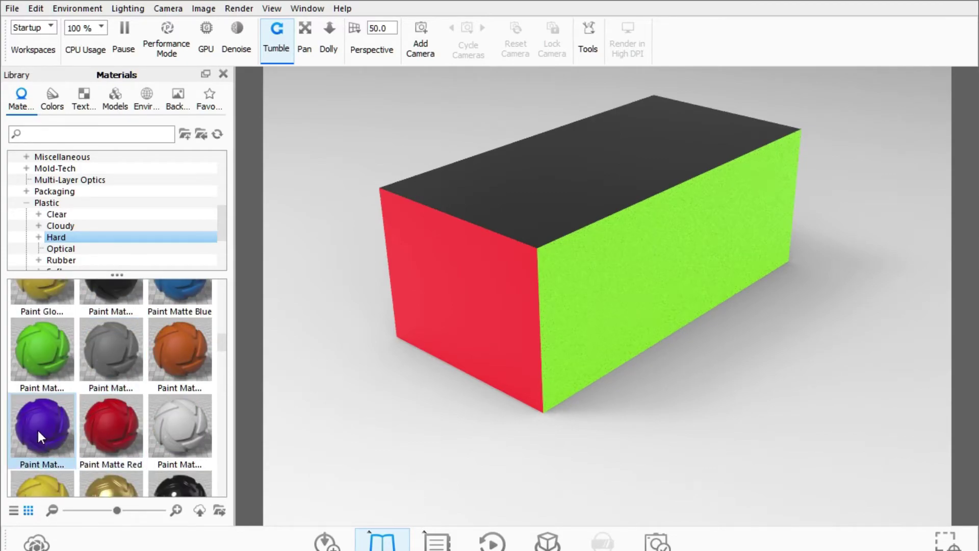
mouse_move(38, 431)
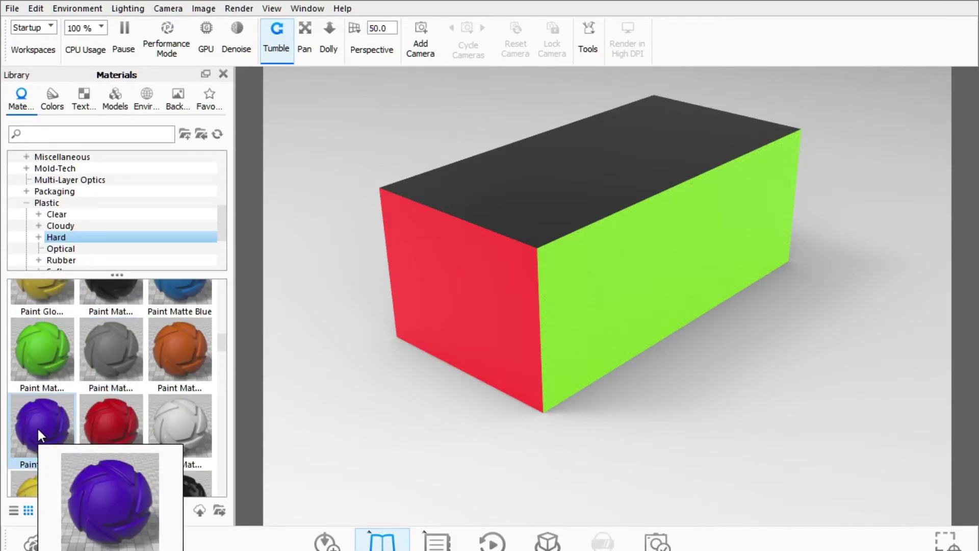
scroll(82, 413, down, 5)
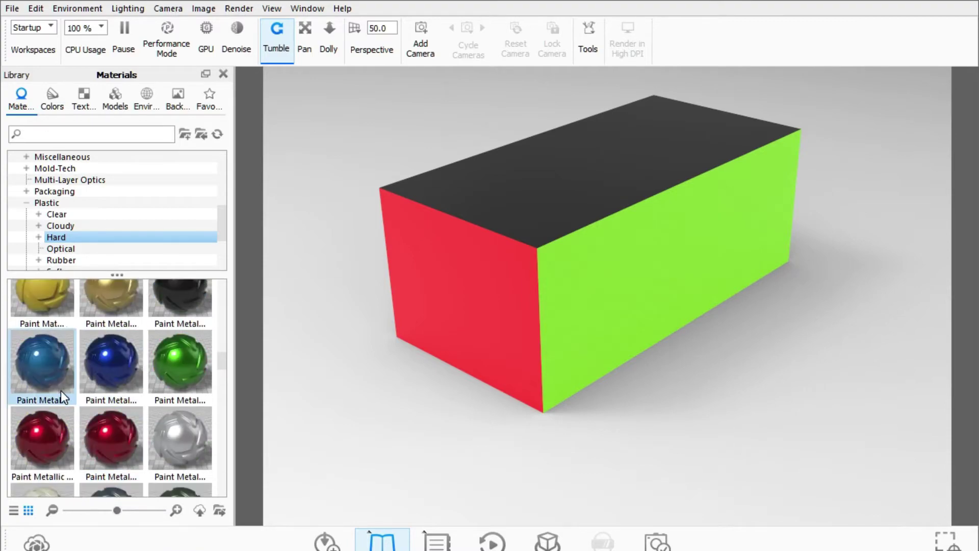
scroll(56, 384, up, 5)
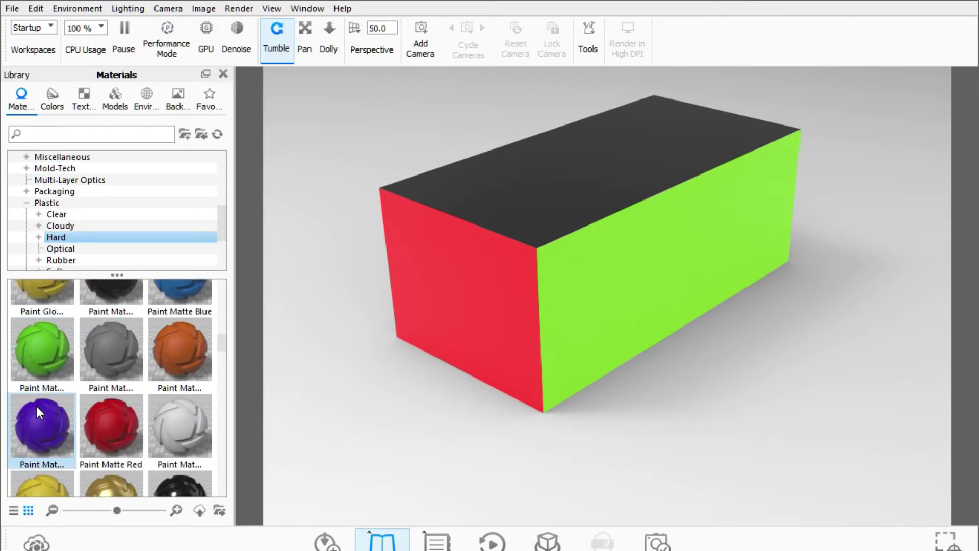
scroll(35, 406, down, 3)
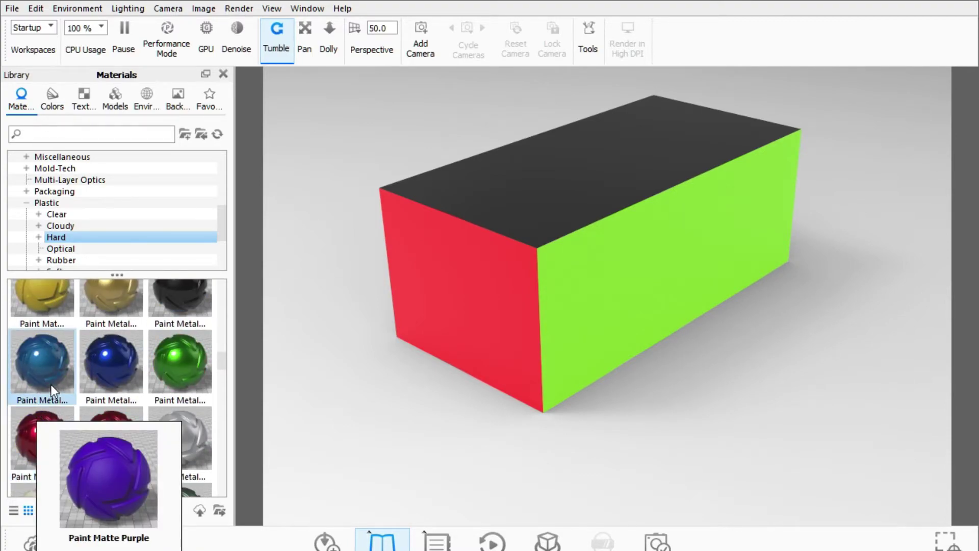
scroll(44, 416, up, 3)
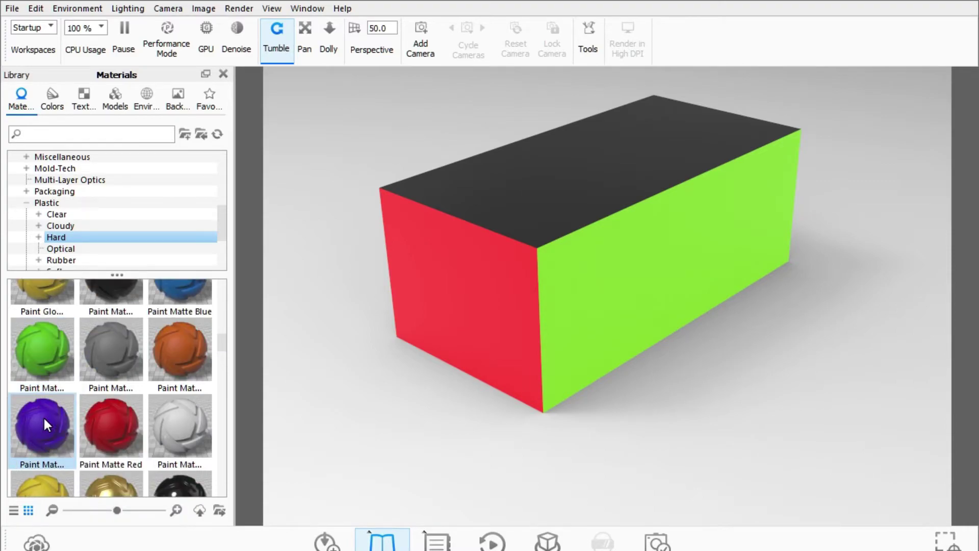
mouse_move(44, 417)
mouse_down()
mouse_move(366, 231)
mouse_move(520, 189)
mouse_up()
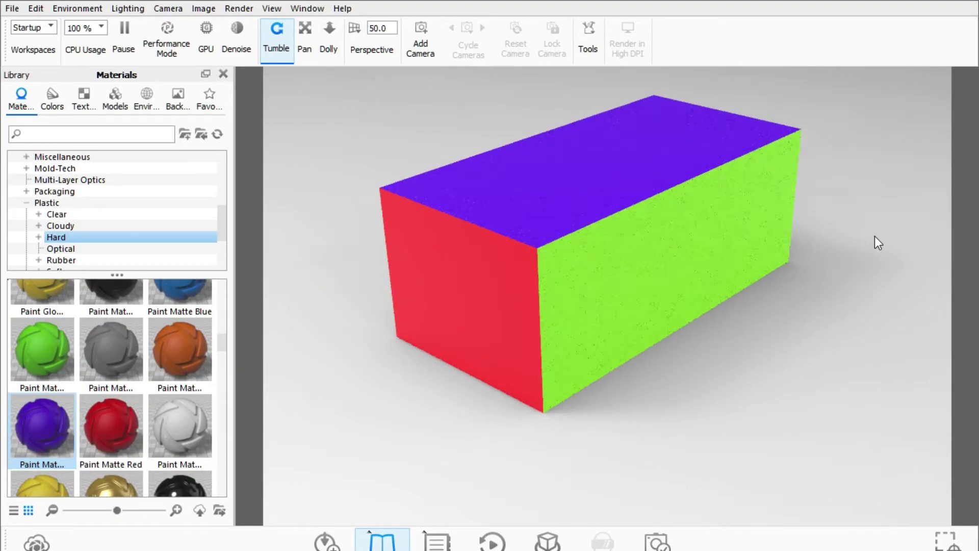
Step: Display the project's scene tree beside the block and expand the Part2 group that holds the split surfaces
drag(873, 237, 760, 266)
key(space)
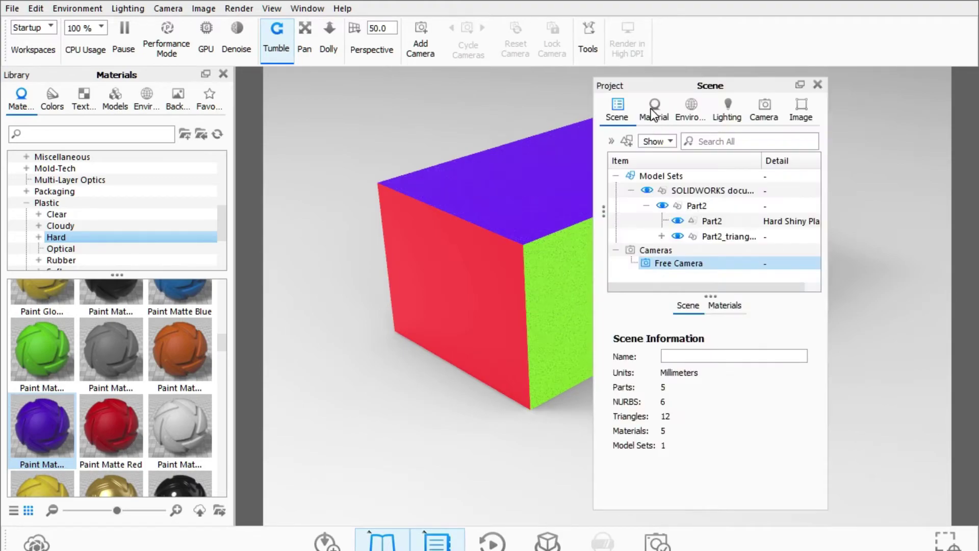
drag(657, 81, 781, 49)
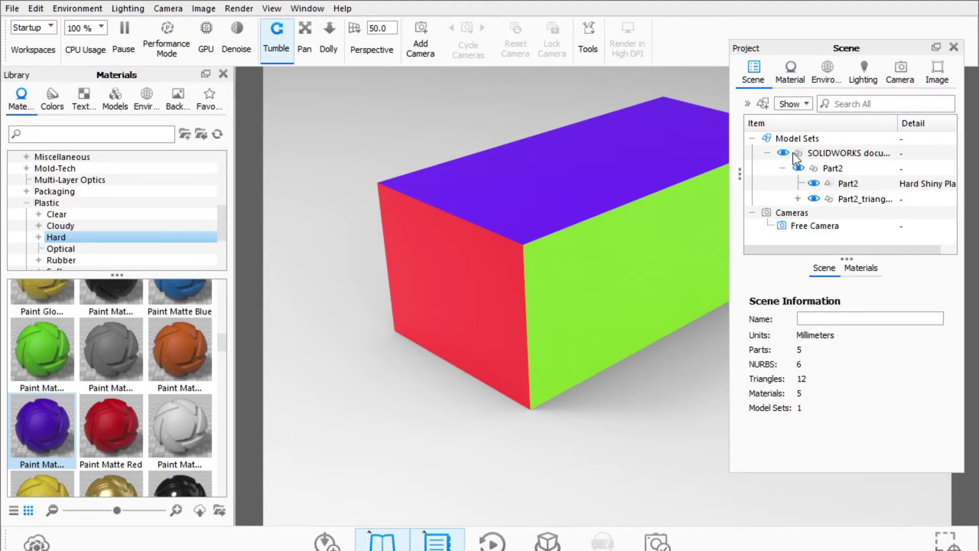
click(797, 198)
scroll(837, 188, down, 1)
click(835, 189)
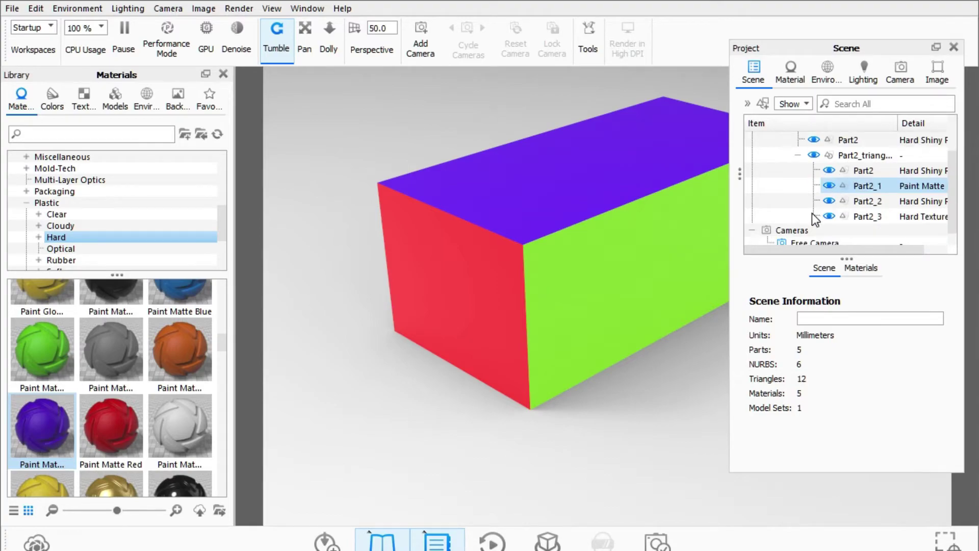
Step: Hide the split surfaces Part2_3, Part2_2, Part2_1 and Part2 one after another to check that each is separate
click(831, 215)
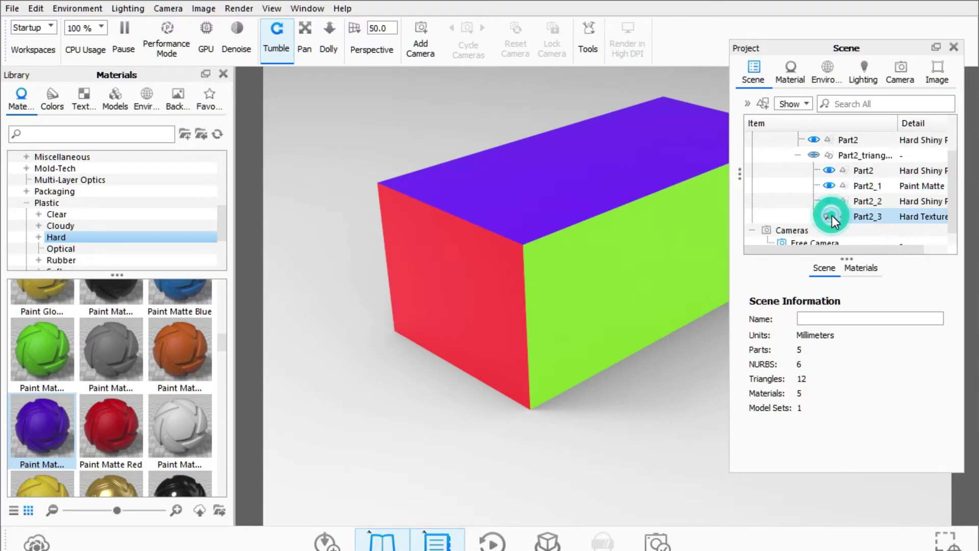
click(830, 201)
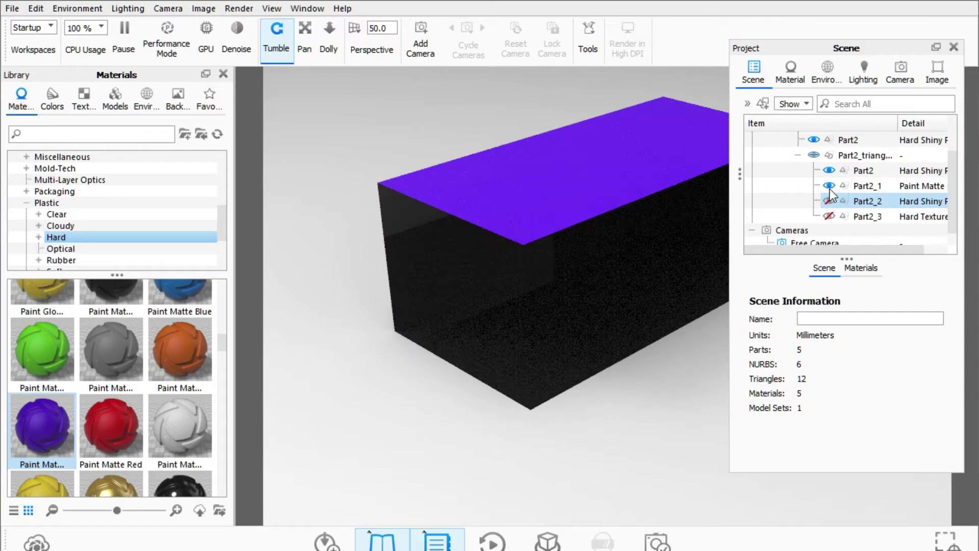
click(831, 187)
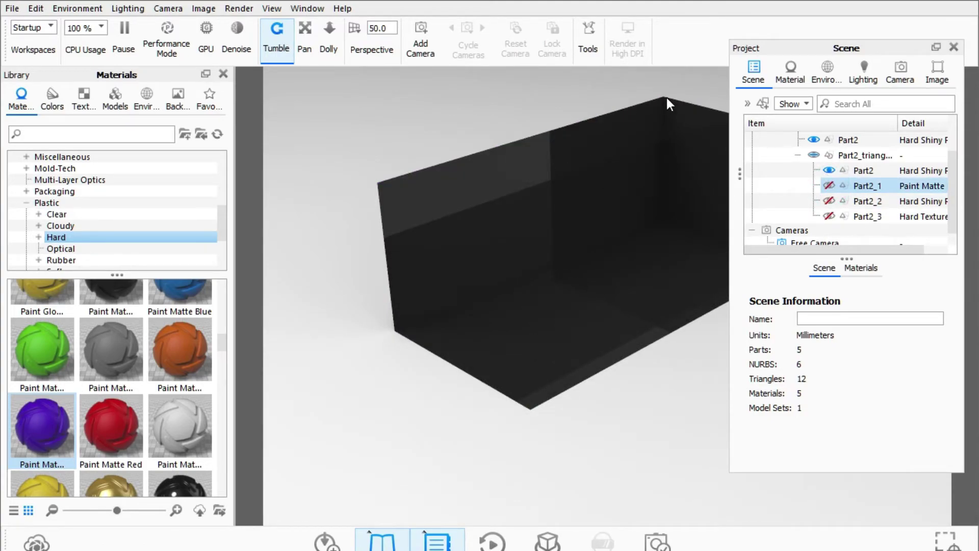
click(829, 171)
Step: Show the four hidden surfaces again one by one, checking the block, and close the project's scene tree
click(830, 217)
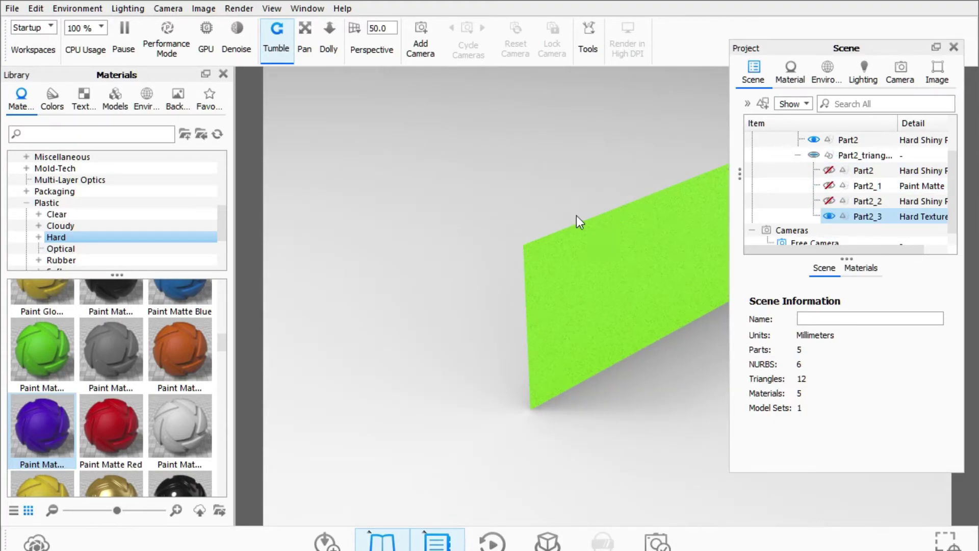
click(829, 201)
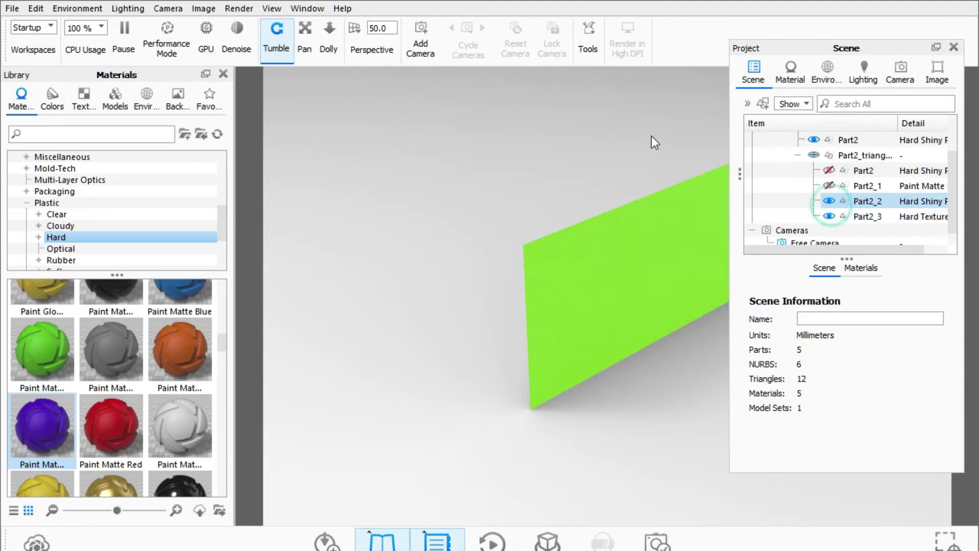
click(829, 186)
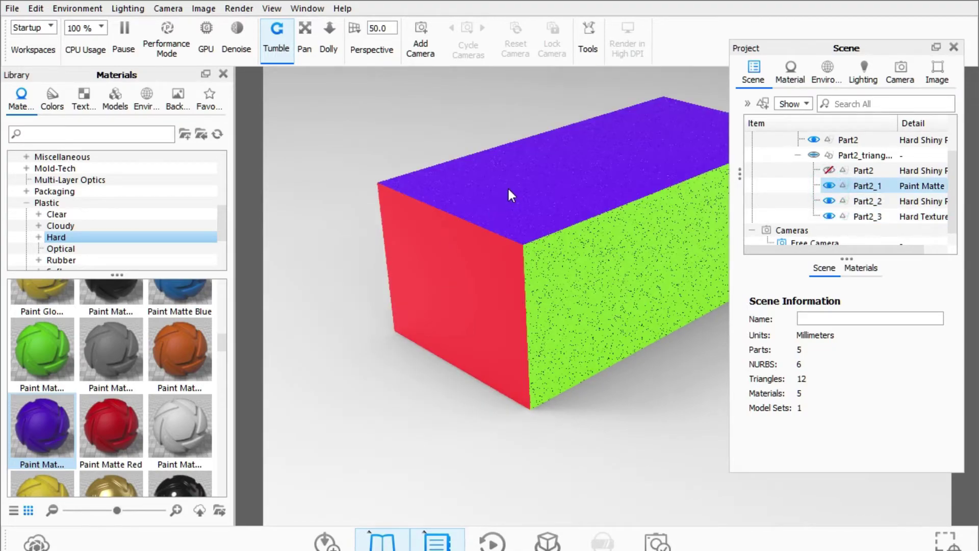
drag(467, 218, 652, 189)
click(828, 170)
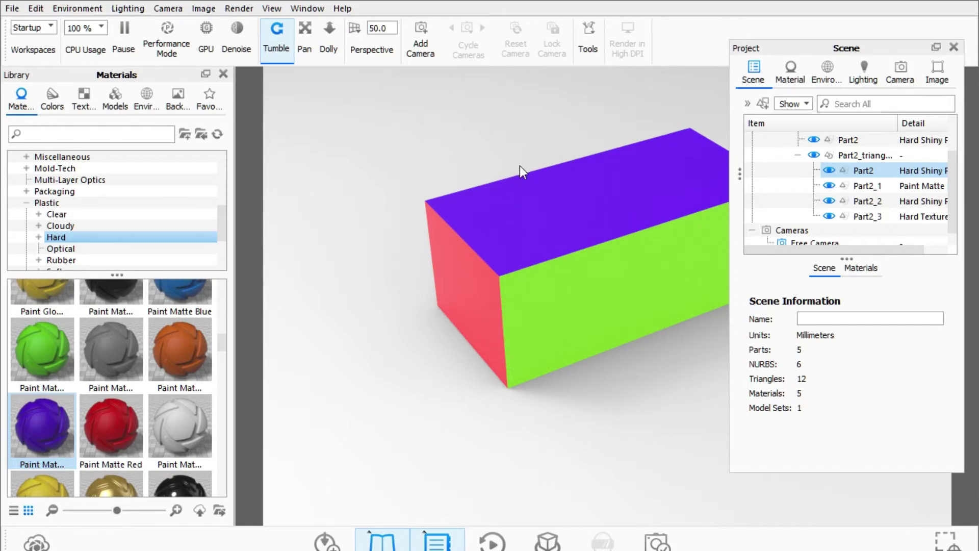
click(953, 47)
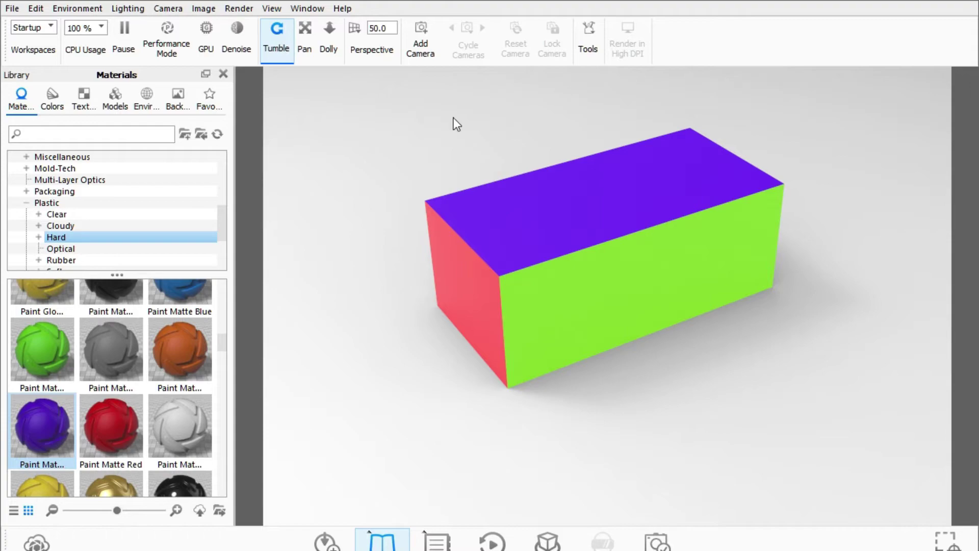
Step: Save the scene to the Desktop as a BIP file named Cube, without making a package
click(17, 7)
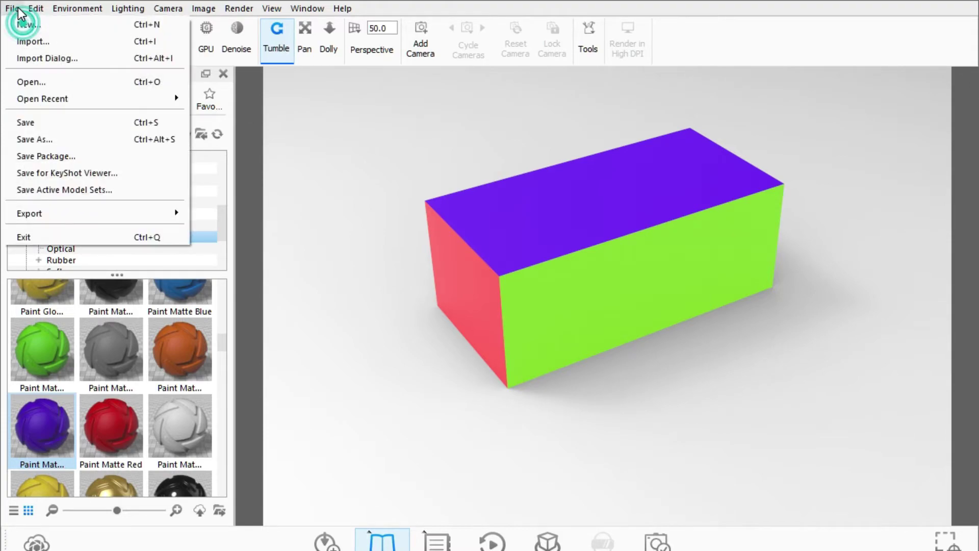
click(59, 121)
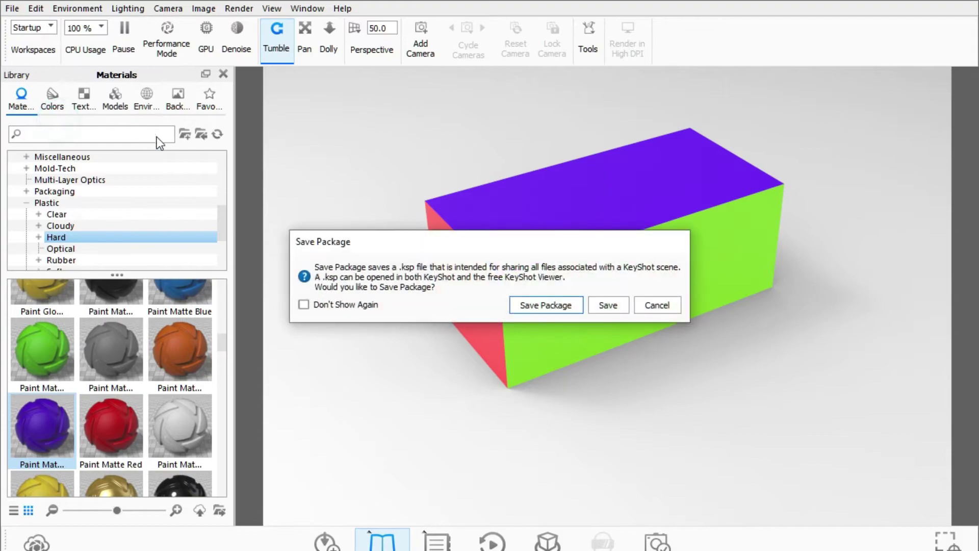
click(616, 306)
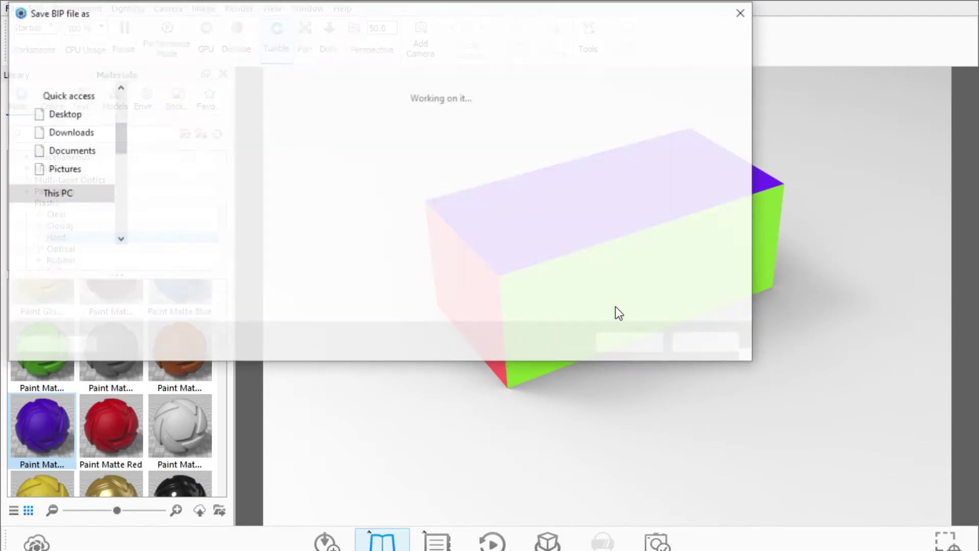
key(BackSpace)
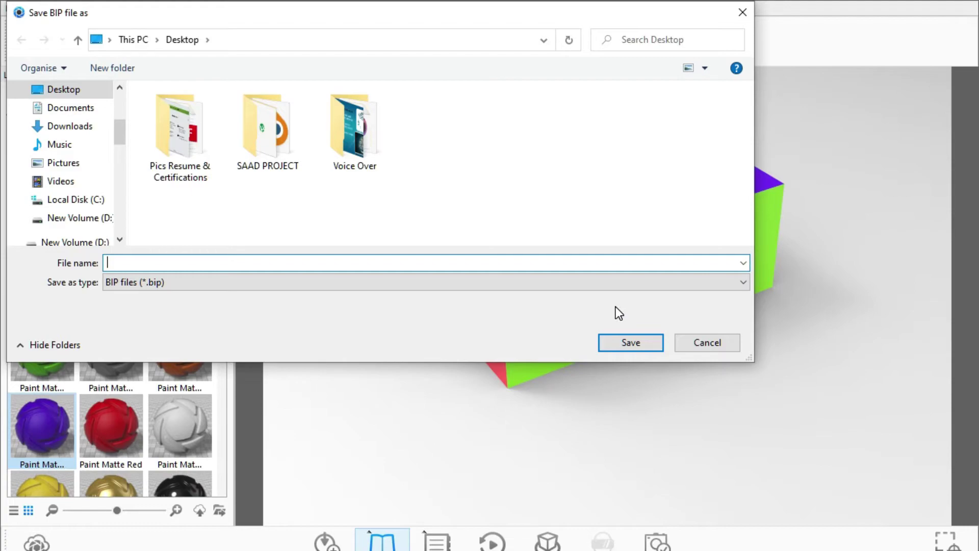
text(Cube)
click(633, 345)
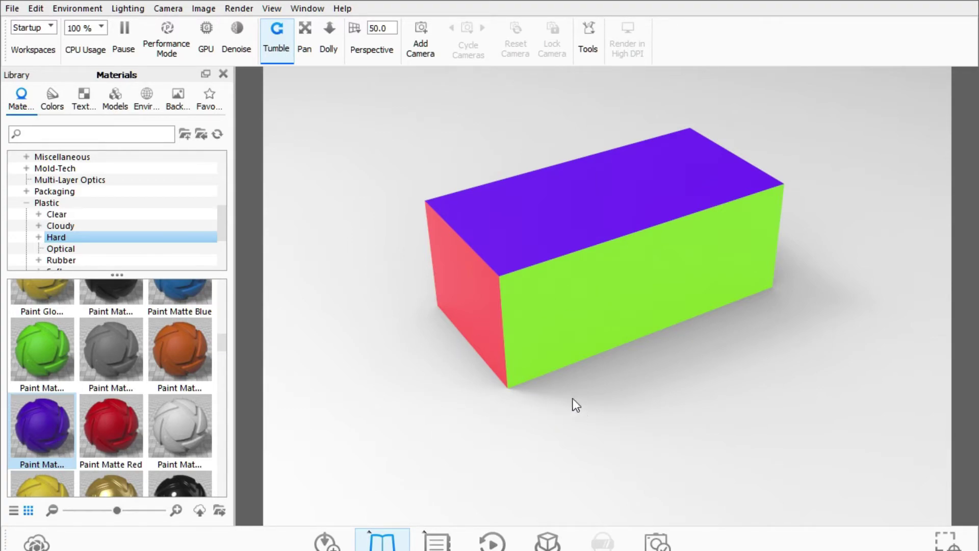
Step: Switch to SOLIDWORKS and open the recently used part Orange
key(super)
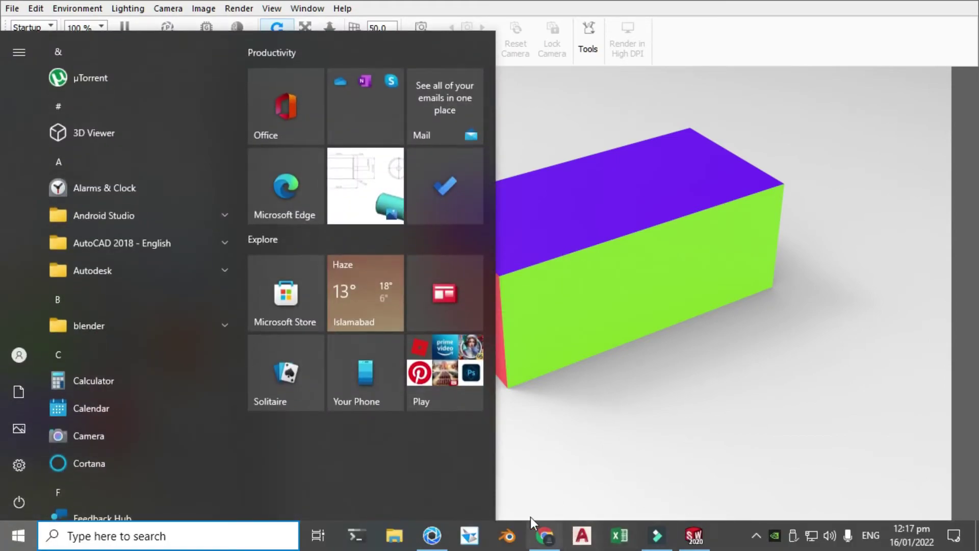
click(561, 360)
key(super)
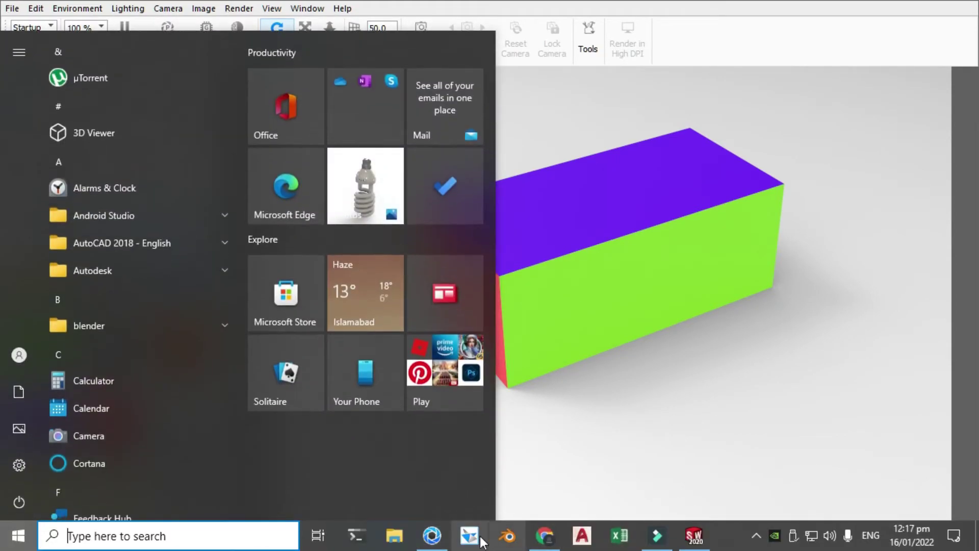
mouse_move(432, 537)
click(497, 427)
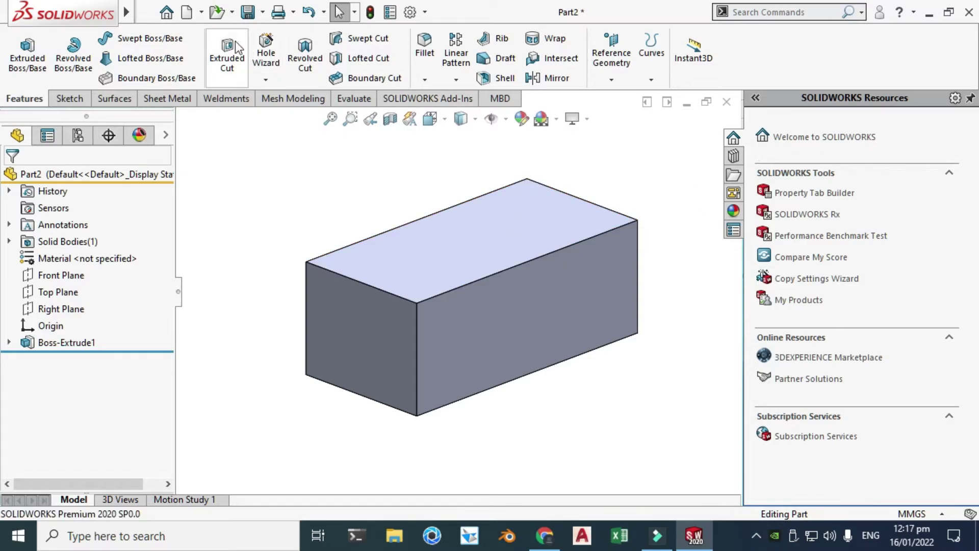
click(143, 12)
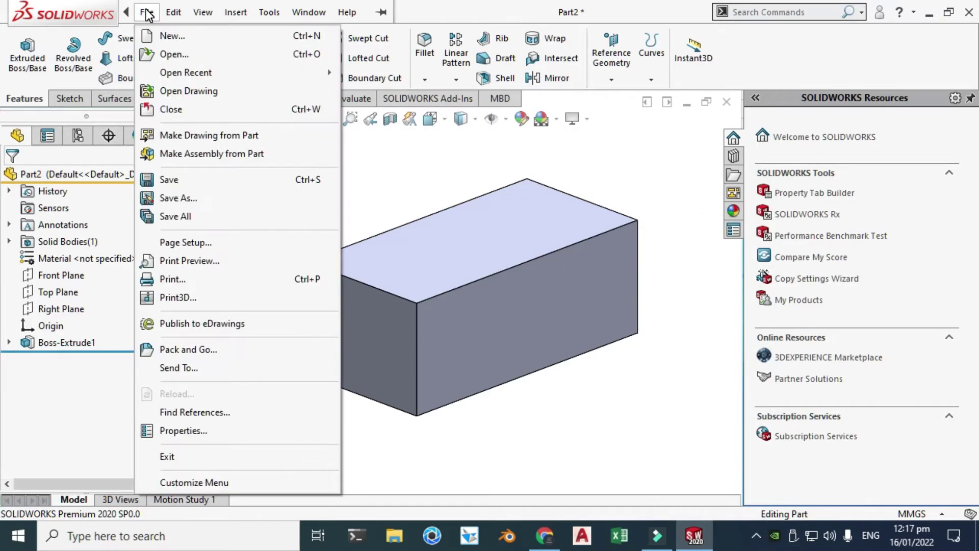
click(157, 21)
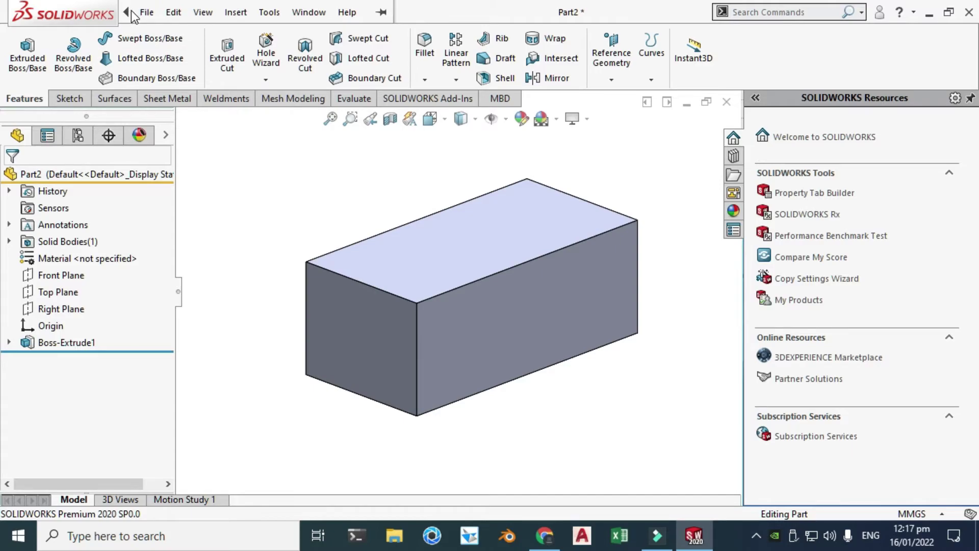
click(147, 13)
mouse_move(185, 72)
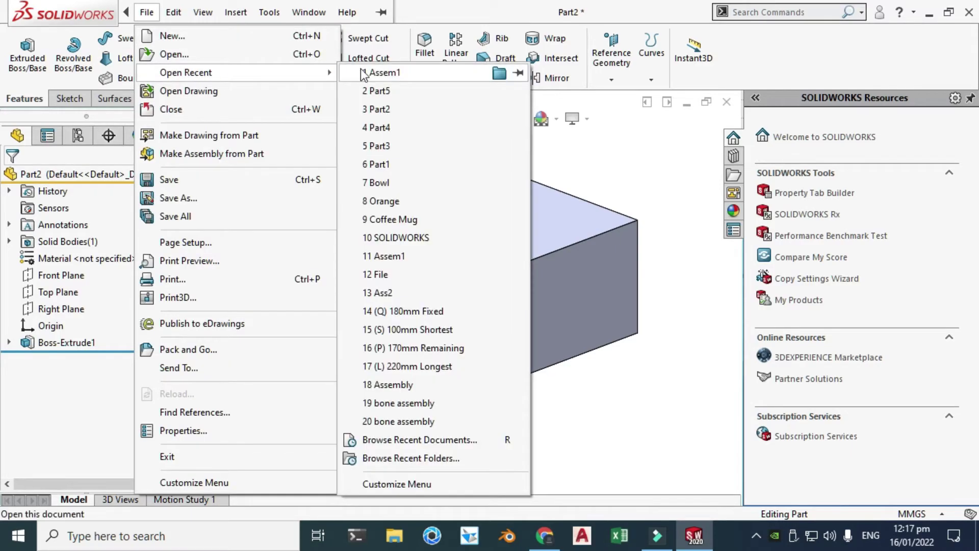
click(425, 199)
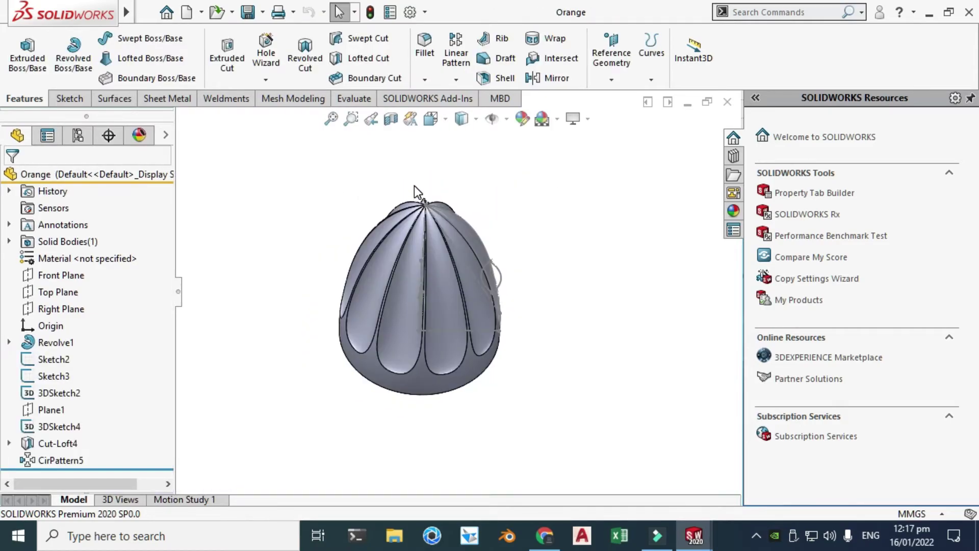
Step: Examine the fluted faces of the Orange part from several angles and distances
scroll(374, 298, down, 3)
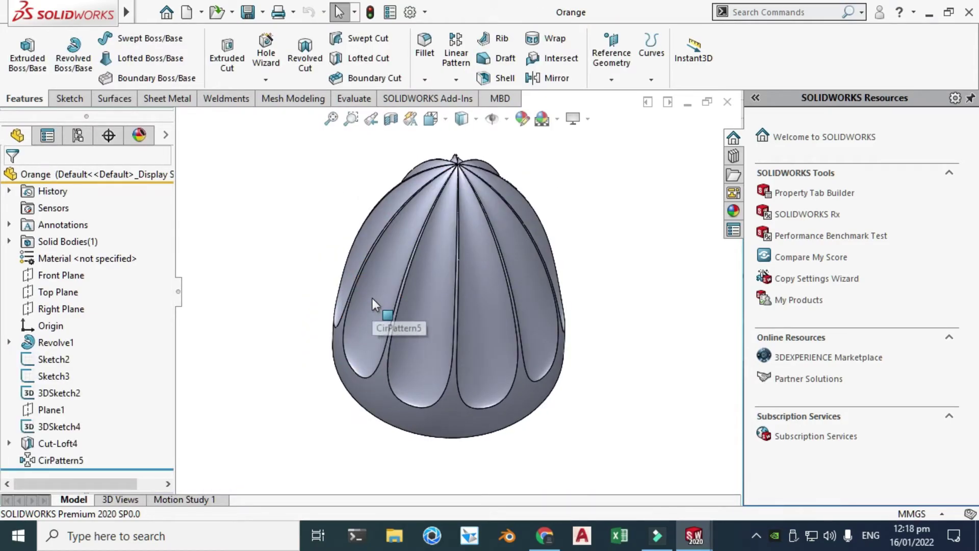
scroll(602, 180, up, 2)
right_click(602, 180)
click(658, 244)
drag(601, 321, 473, 309)
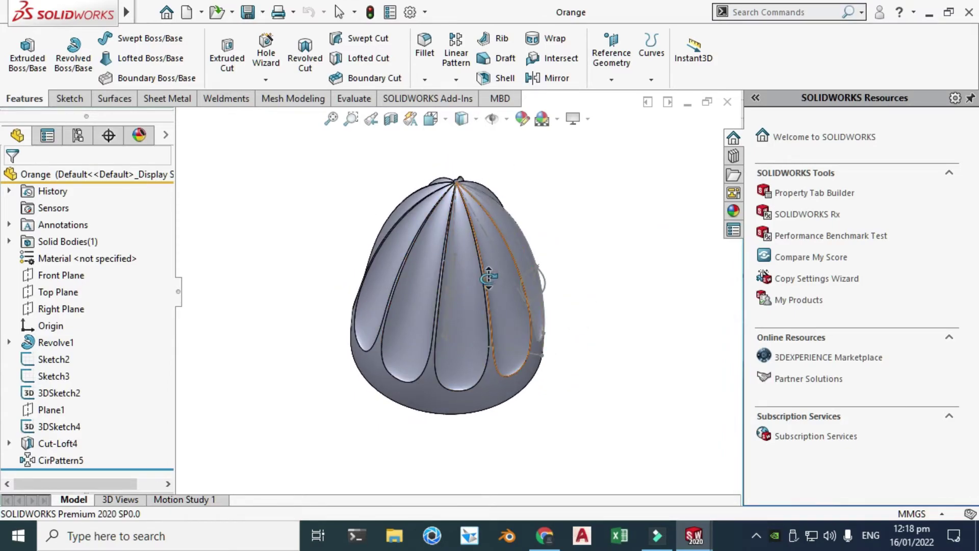
scroll(423, 296, down, 2)
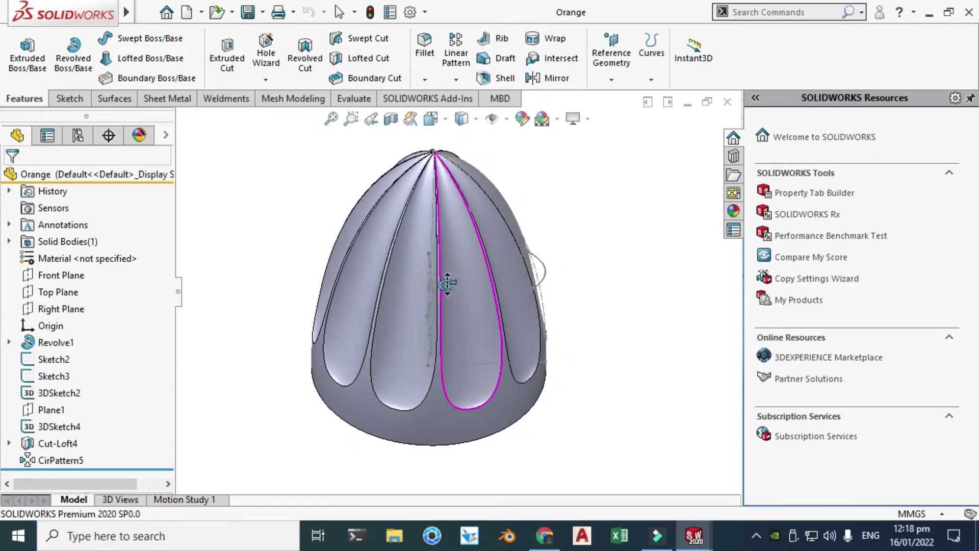
drag(423, 296, 435, 290)
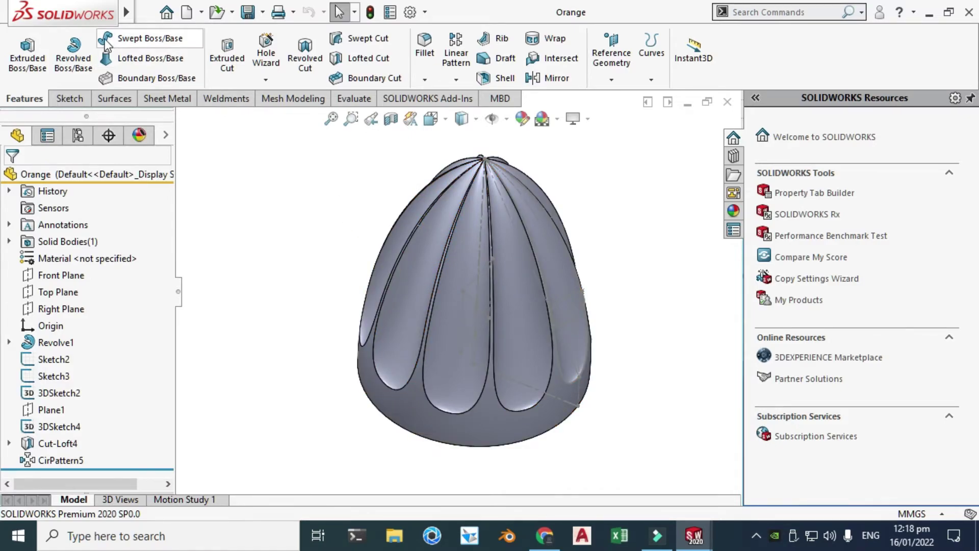
Step: Send the Orange part from SOLIDWORKS to KeyShot 9 and dismiss the welcome window
click(145, 13)
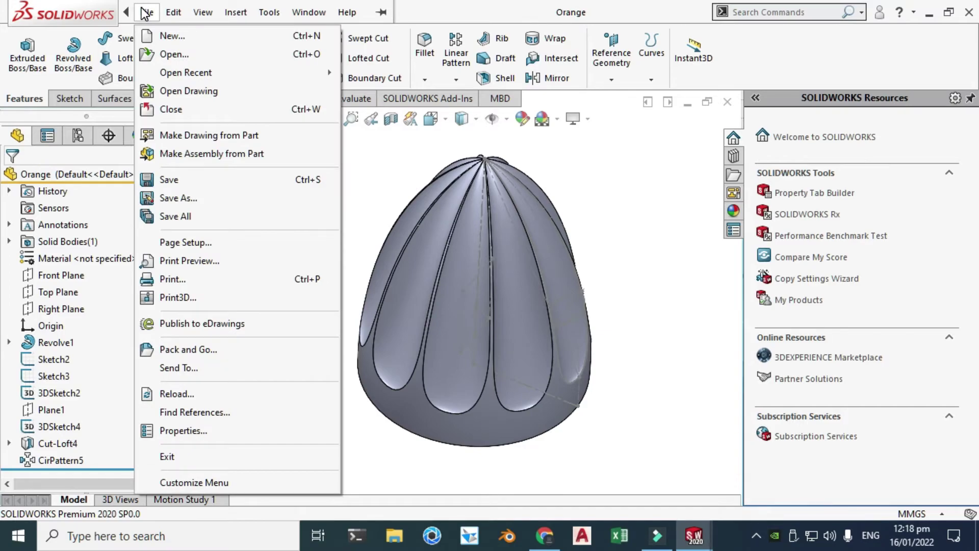
mouse_move(268, 12)
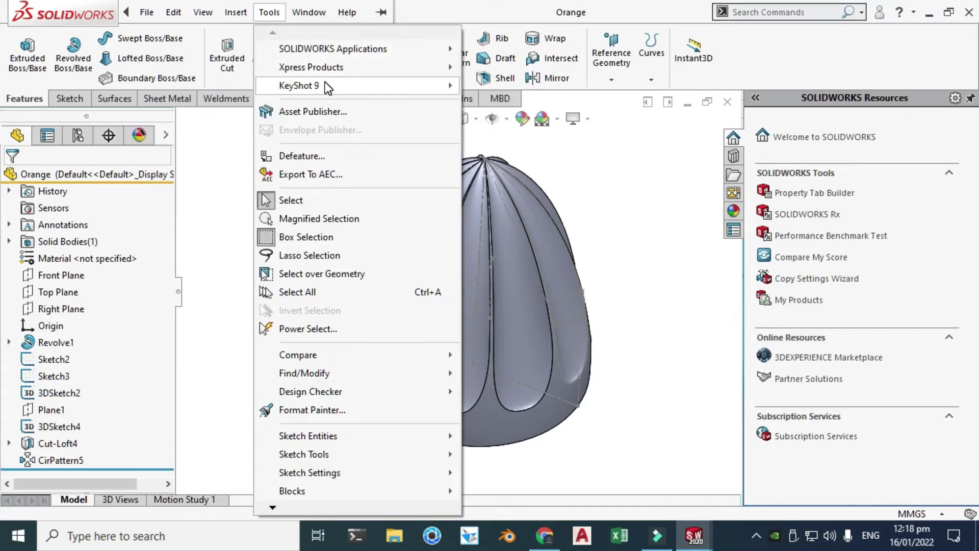
mouse_move(327, 85)
click(510, 85)
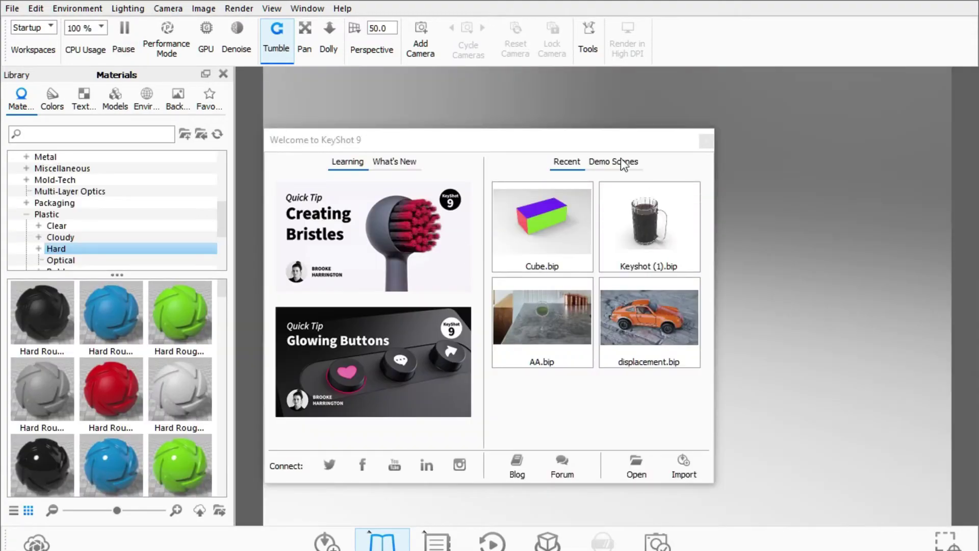
click(706, 141)
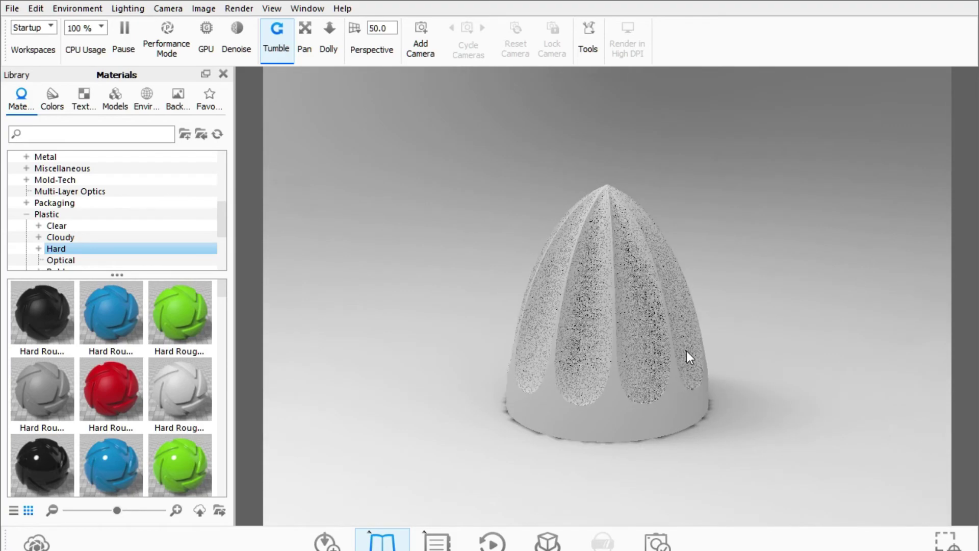
Step: Apply the Paint Gloss Blue hard plastic material to the whole fluted model
drag(687, 351, 688, 371)
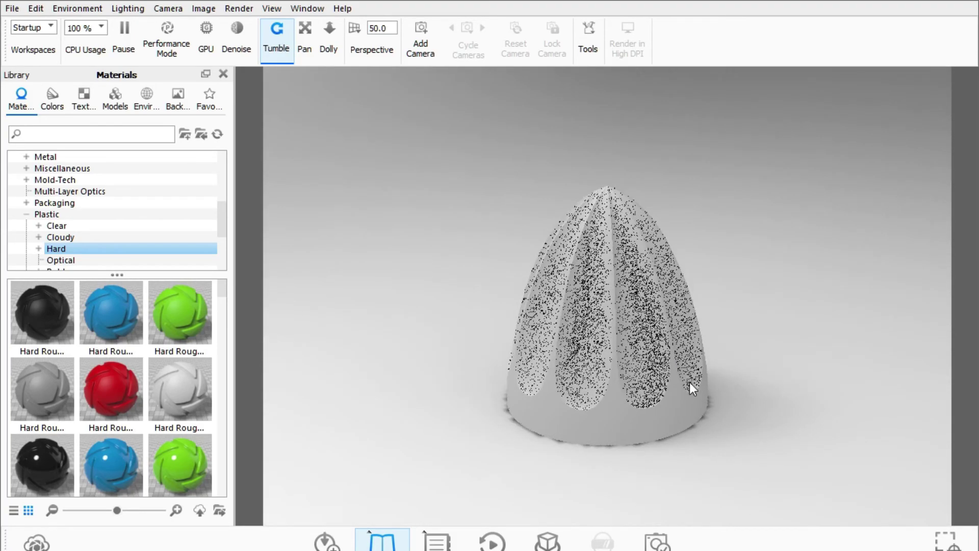
scroll(734, 403, up, 2)
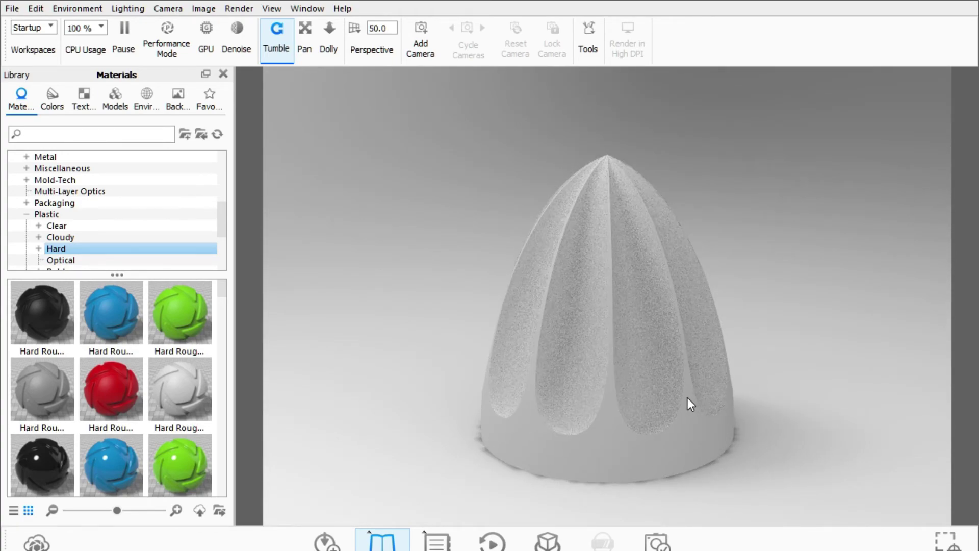
scroll(161, 371, down, 3)
scroll(152, 380, down, 3)
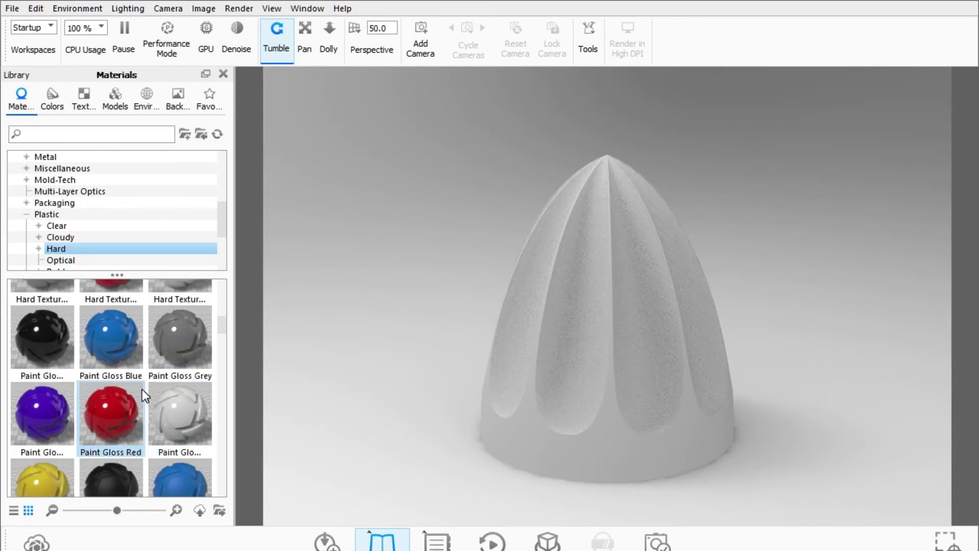
mouse_move(114, 333)
mouse_down()
mouse_move(583, 327)
mouse_move(674, 248)
mouse_up()
Step: Expand the Orange model to its lowest level in the project's scene tree, and hide and reshow that part
key(space)
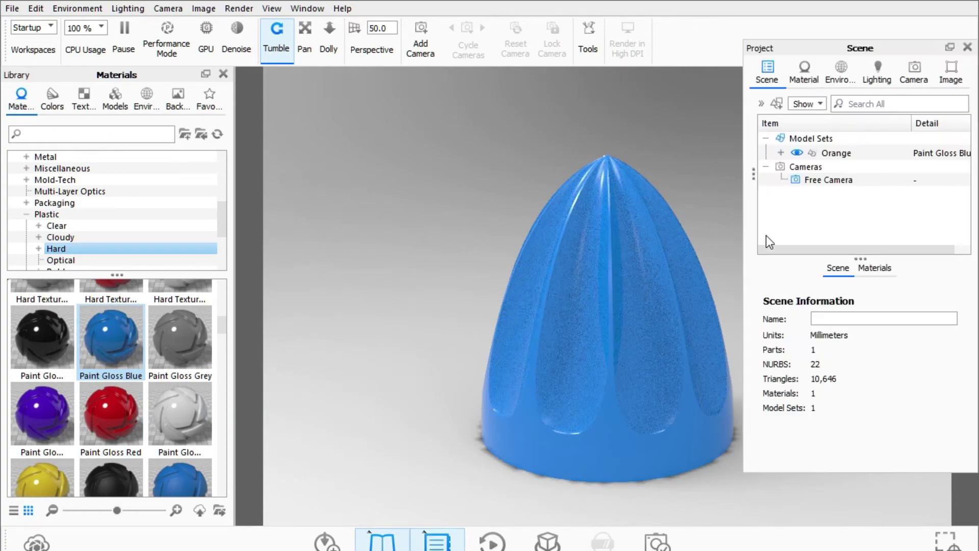
click(781, 153)
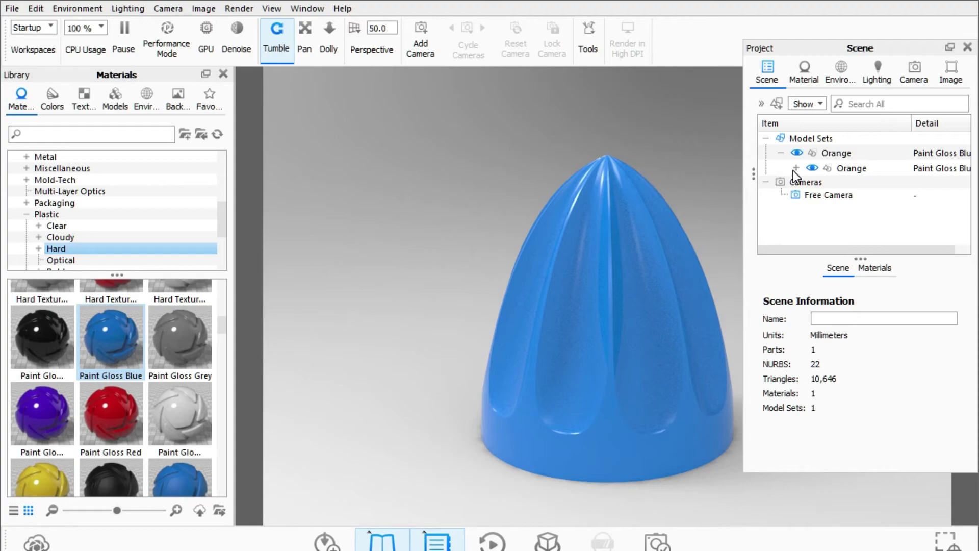
click(796, 168)
click(826, 184)
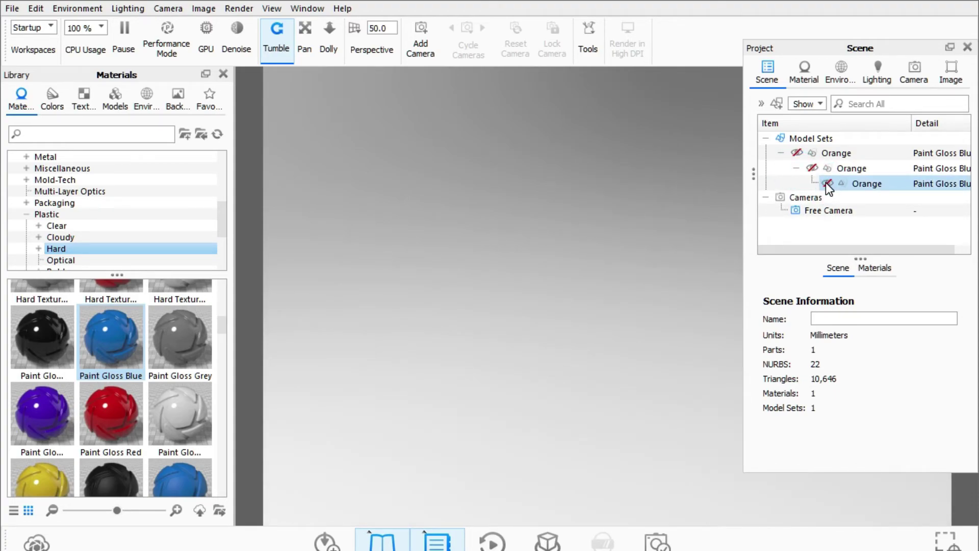
click(827, 183)
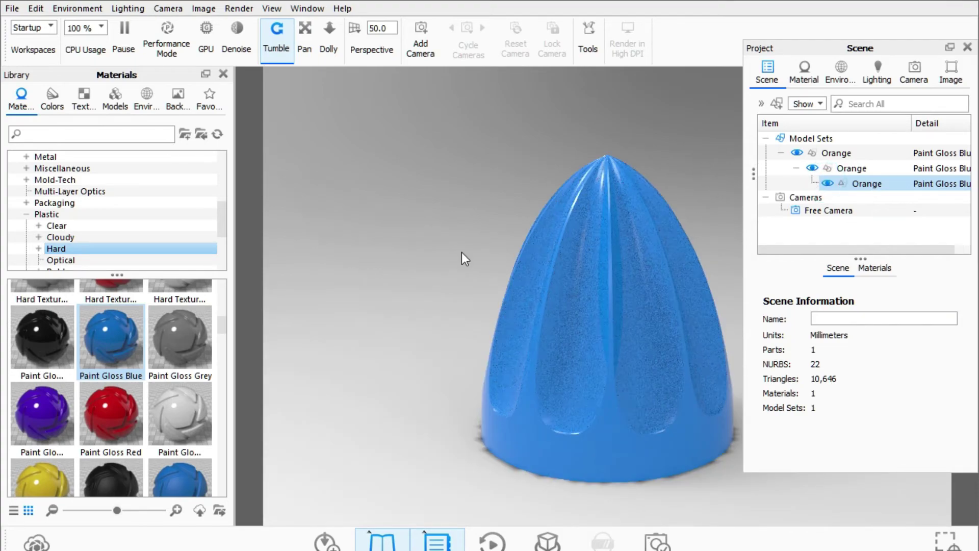
Step: Start splitting the object surfaces of the blue Orange part and inspect it in the split preview
scroll(586, 291, down, 1)
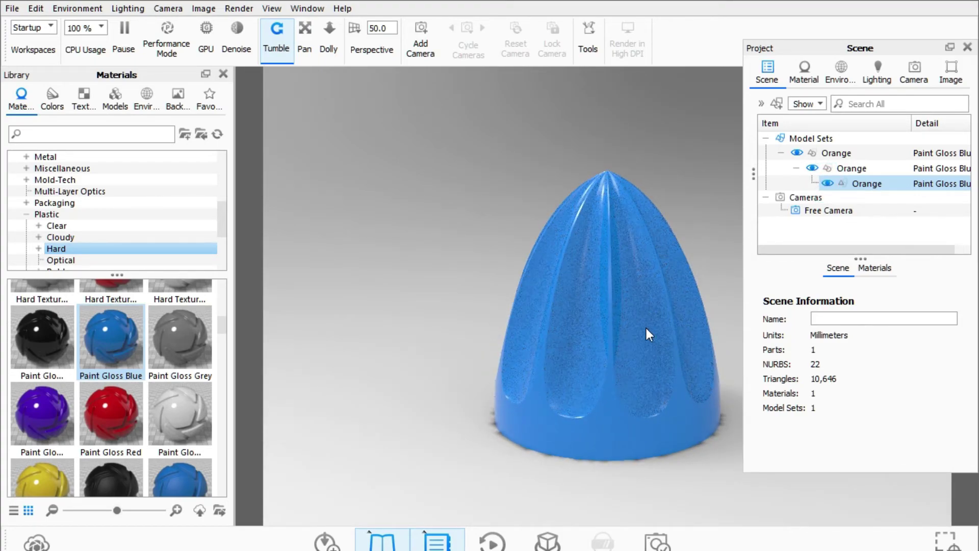
scroll(674, 314, up, 1)
right_click(579, 297)
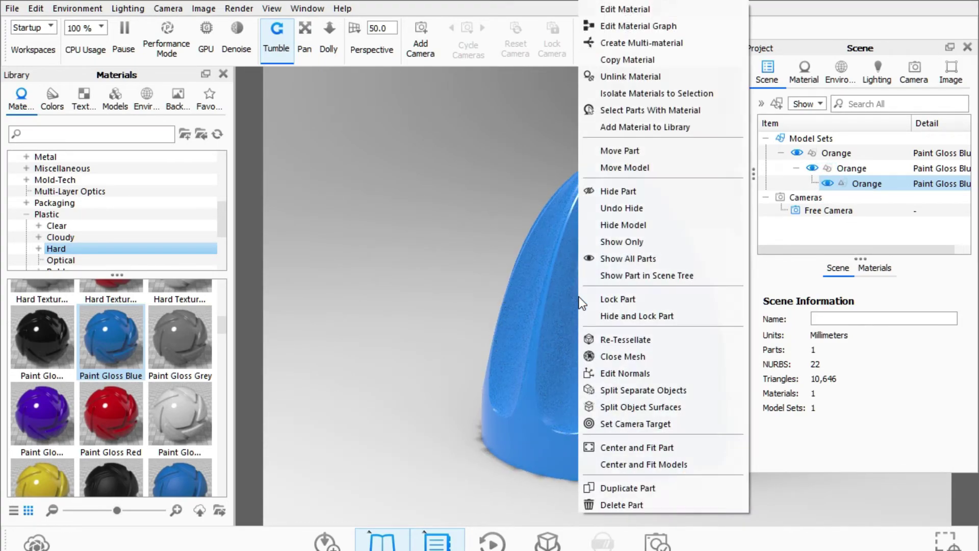
click(613, 407)
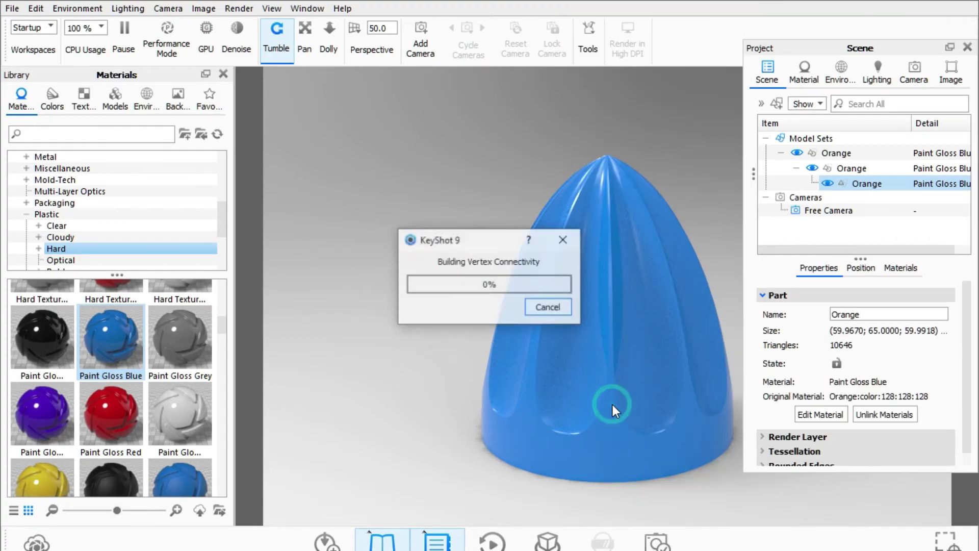
drag(482, 262, 611, 262)
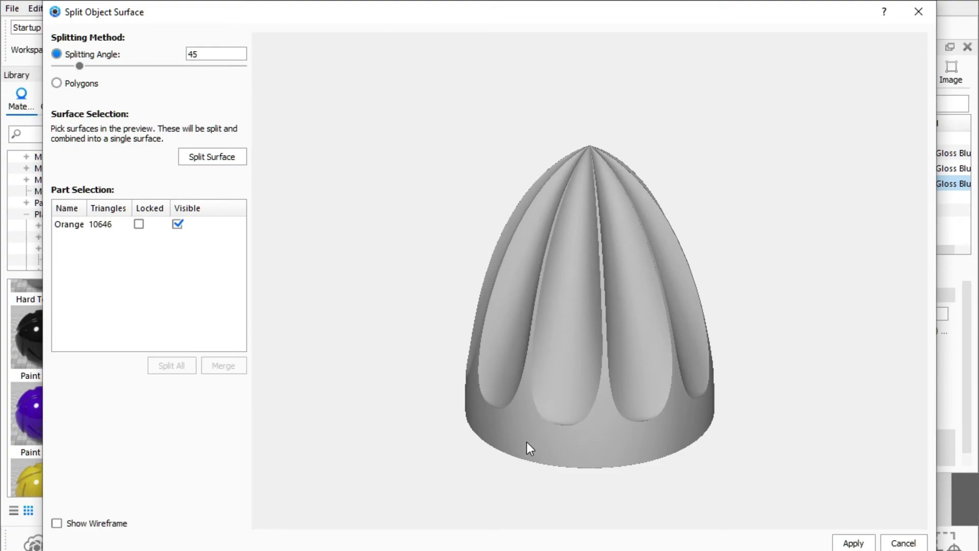
drag(528, 442, 546, 380)
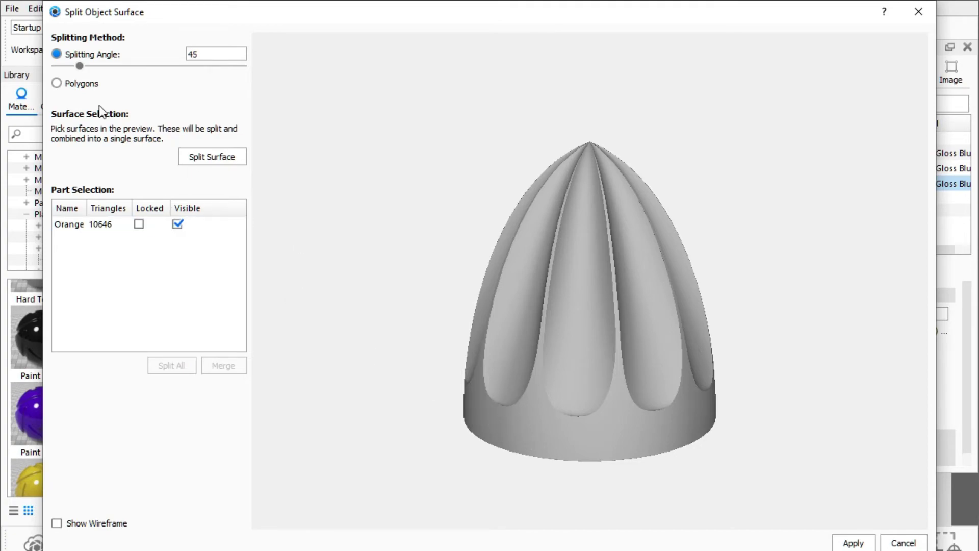
Step: Set the splitting angle to 14.76 and split the outer rim with the ribs between the flutes into its own part
click(483, 418)
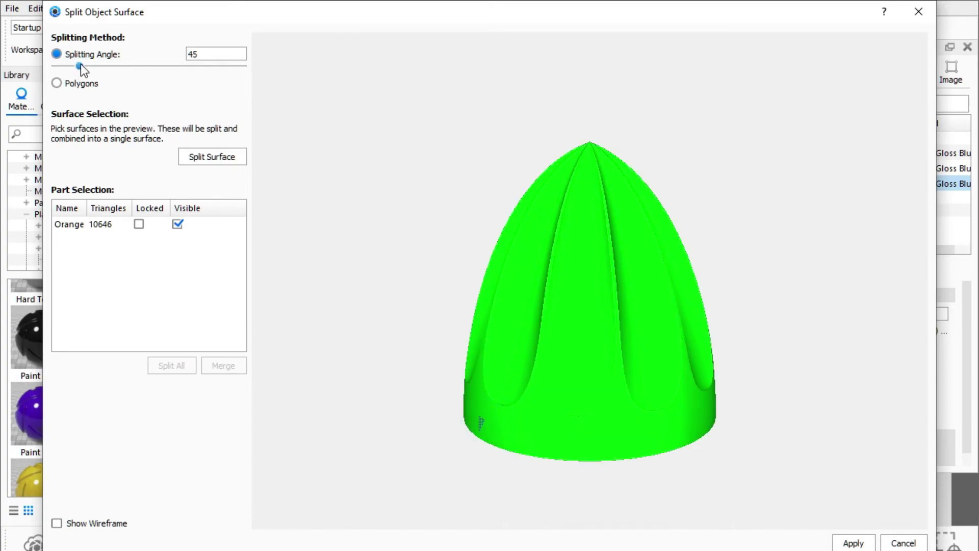
drag(80, 66, 64, 66)
drag(461, 283, 516, 411)
drag(537, 276, 545, 357)
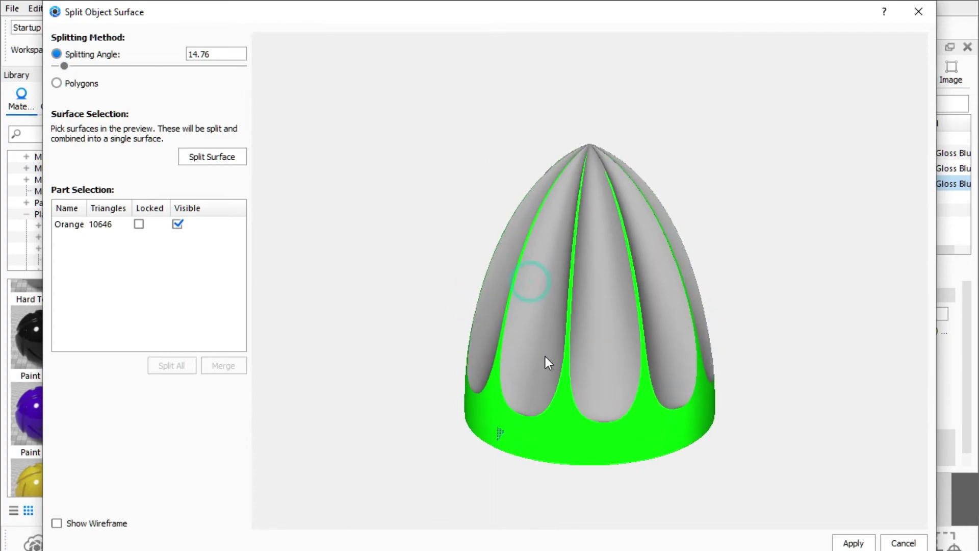
click(222, 155)
click(370, 224)
click(425, 327)
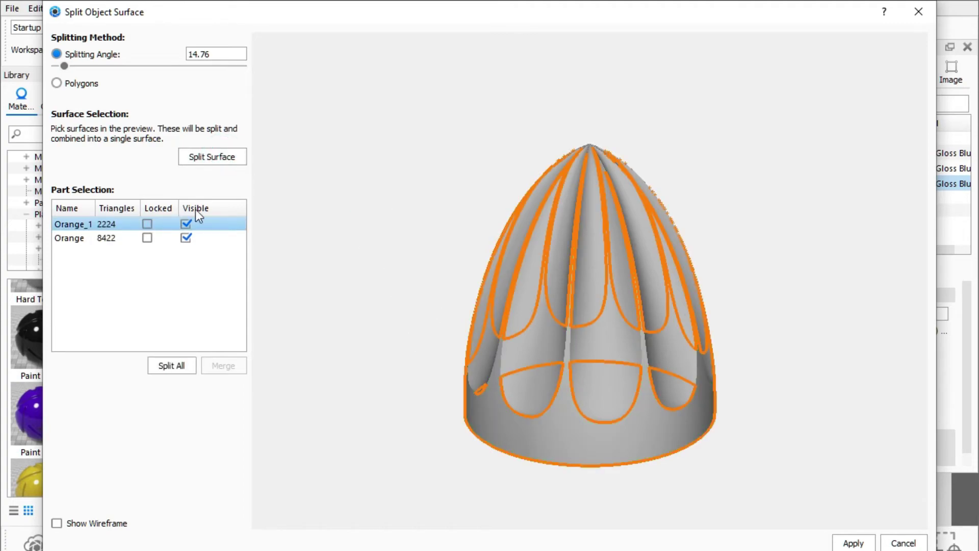
Step: Hide and reshow the split-off rim and ribs to check the separation from the flutes
click(185, 225)
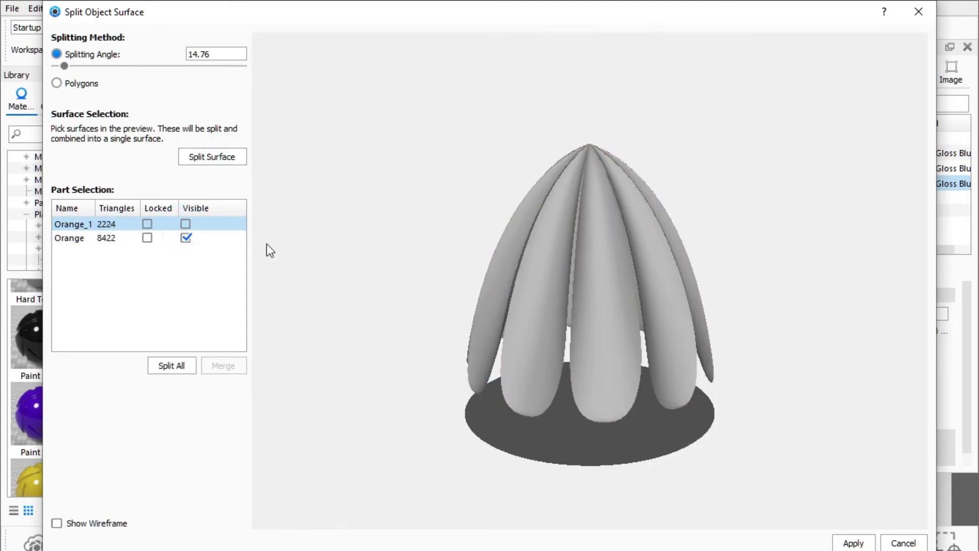
drag(457, 278, 284, 223)
click(186, 223)
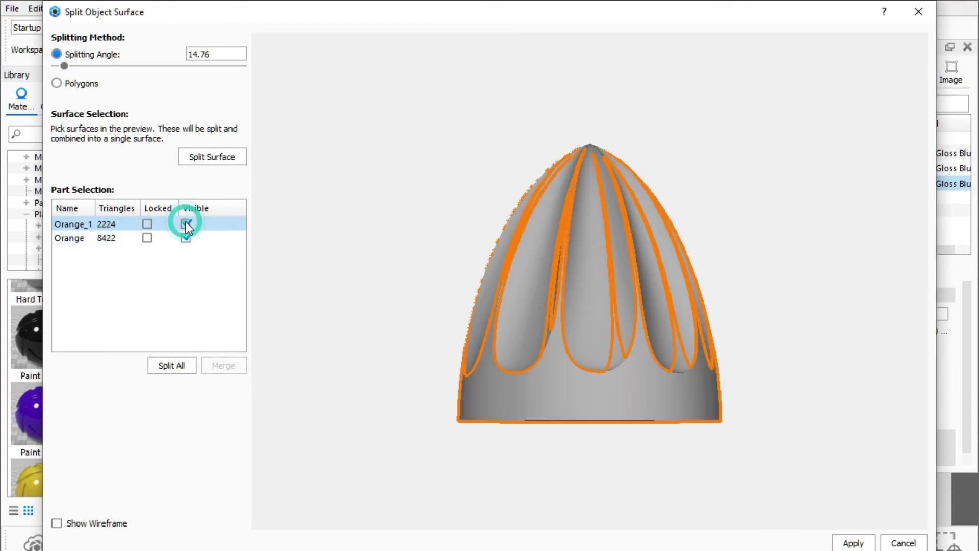
click(185, 224)
drag(507, 399, 536, 455)
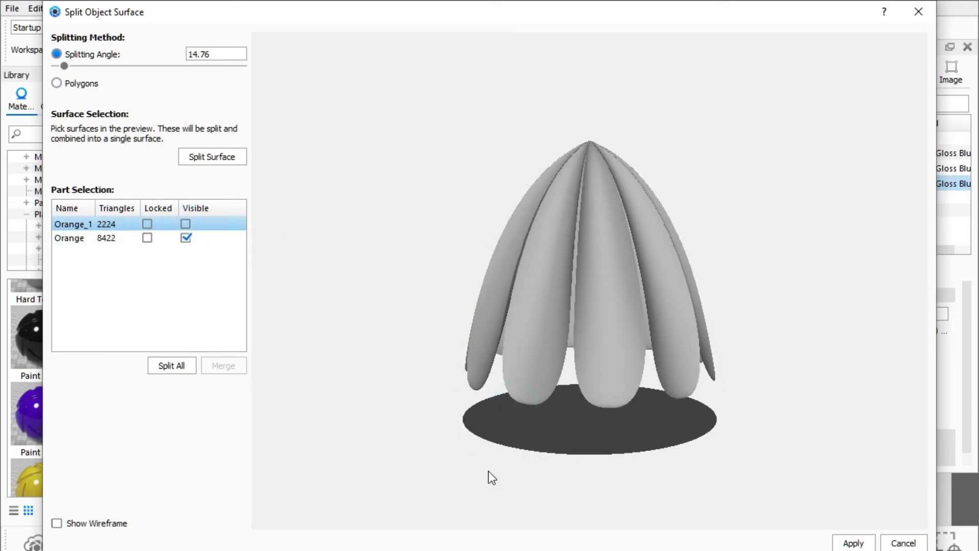
click(186, 220)
click(186, 224)
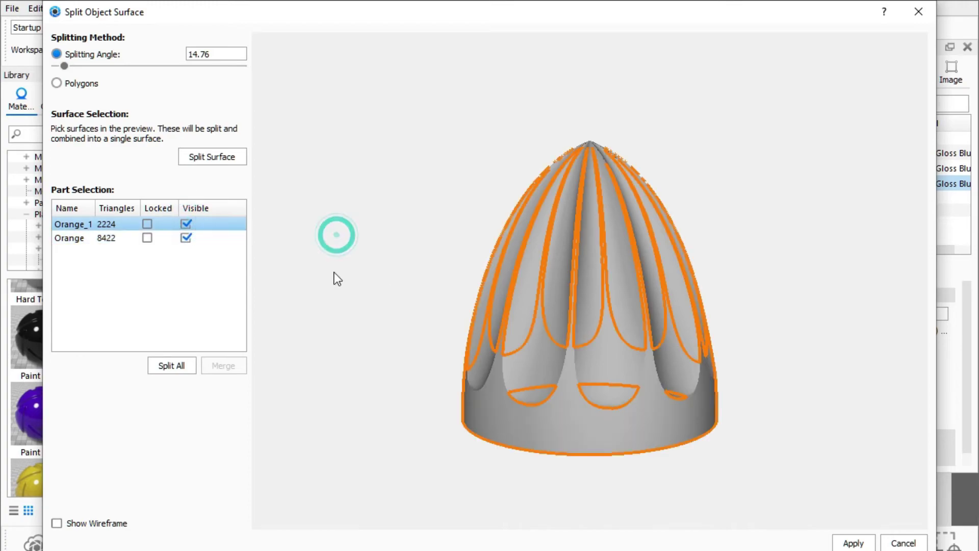
Step: Hide and reshow the remaining flutes and bottom face to check the rim and ribs on their own
drag(405, 336, 365, 219)
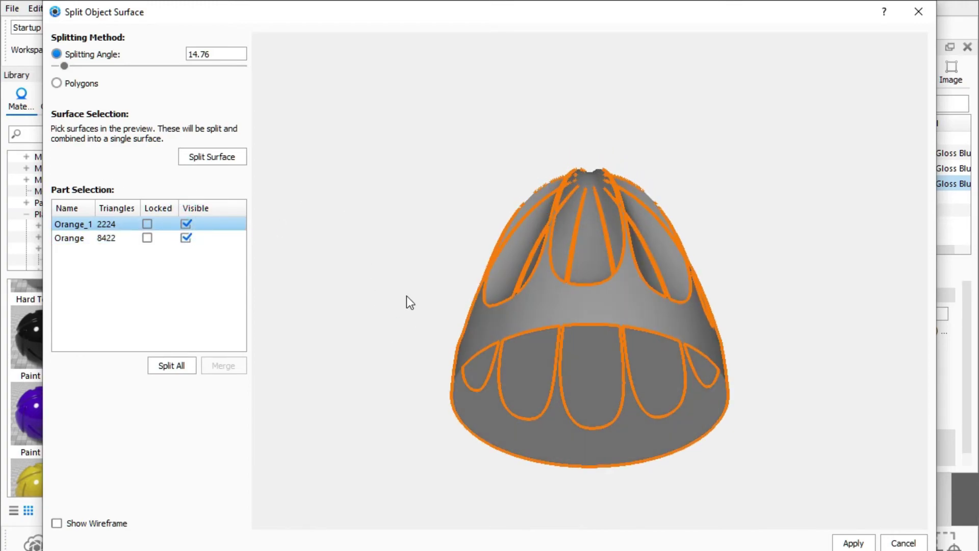
drag(406, 298, 430, 362)
click(191, 238)
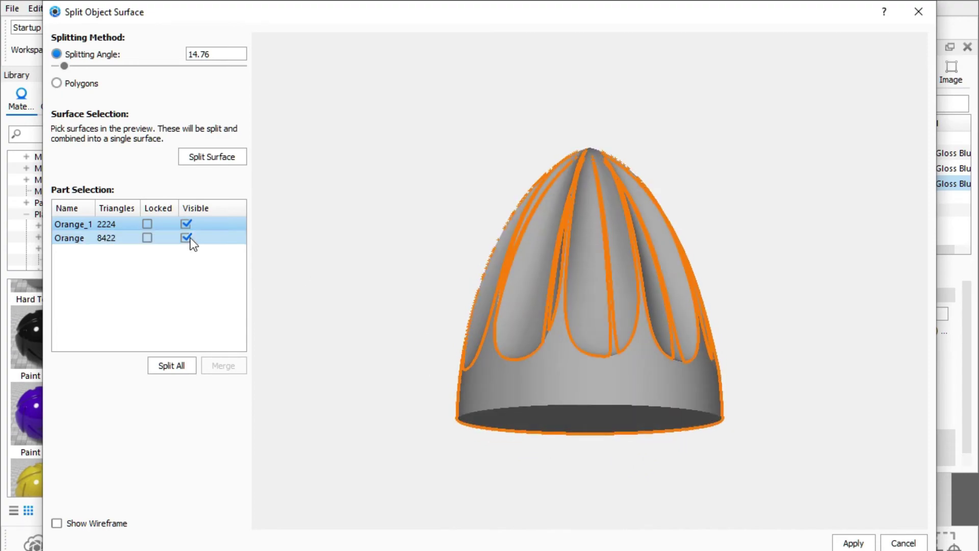
click(186, 237)
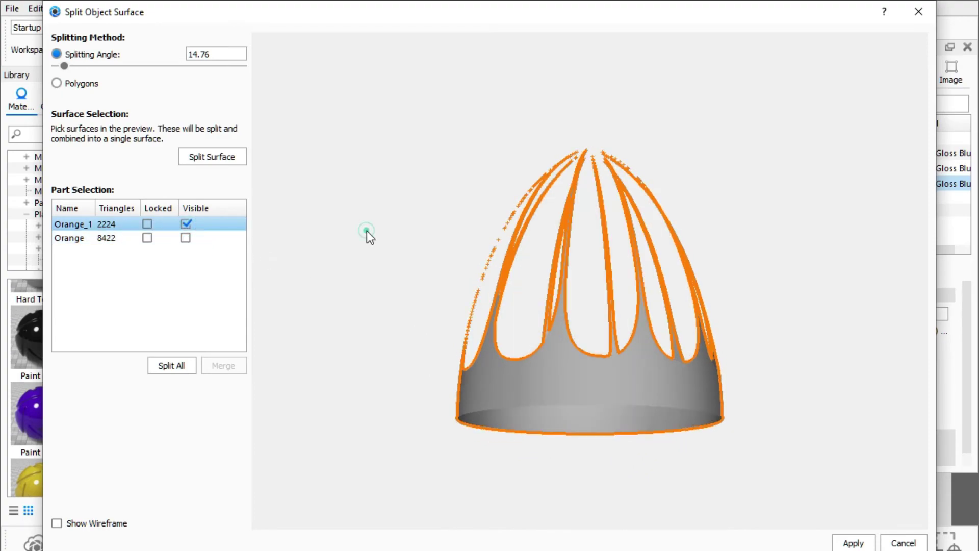
drag(402, 276, 387, 232)
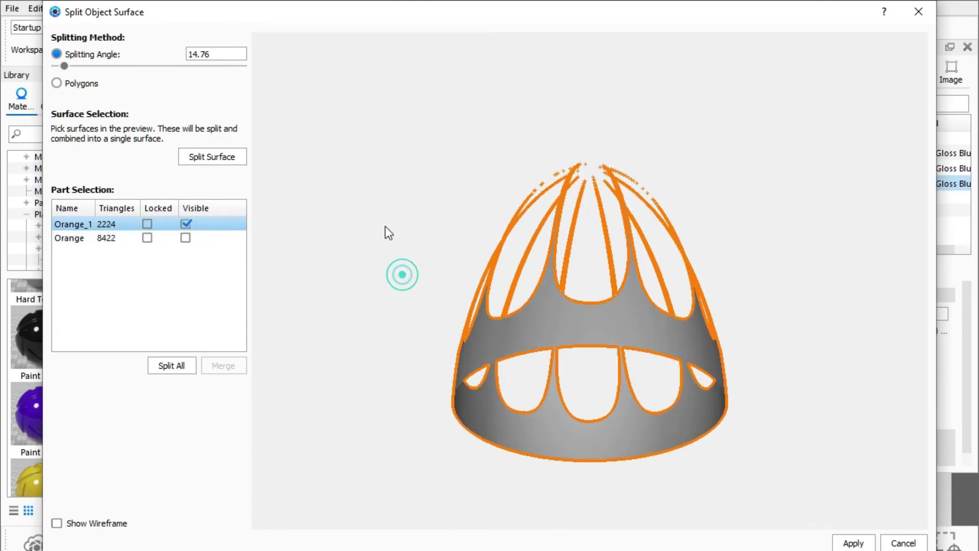
click(185, 238)
Step: Split the flat circular bottom face into its own part
click(364, 197)
drag(379, 231, 499, 323)
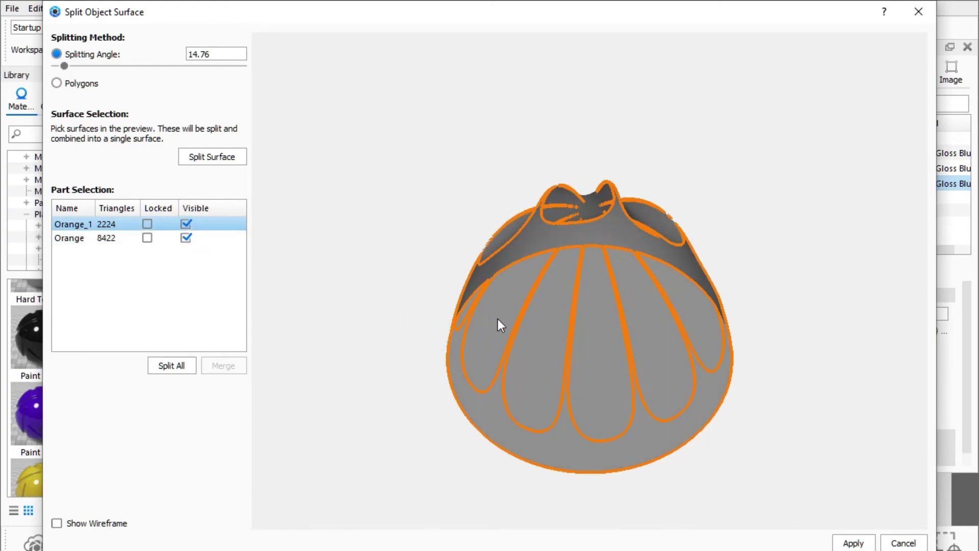
click(528, 359)
drag(397, 105, 397, 105)
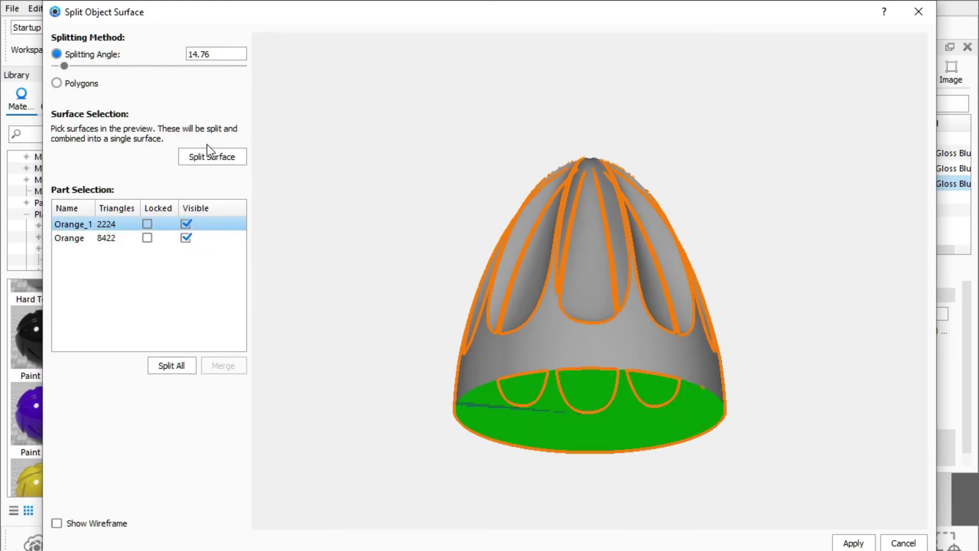
click(213, 154)
click(360, 157)
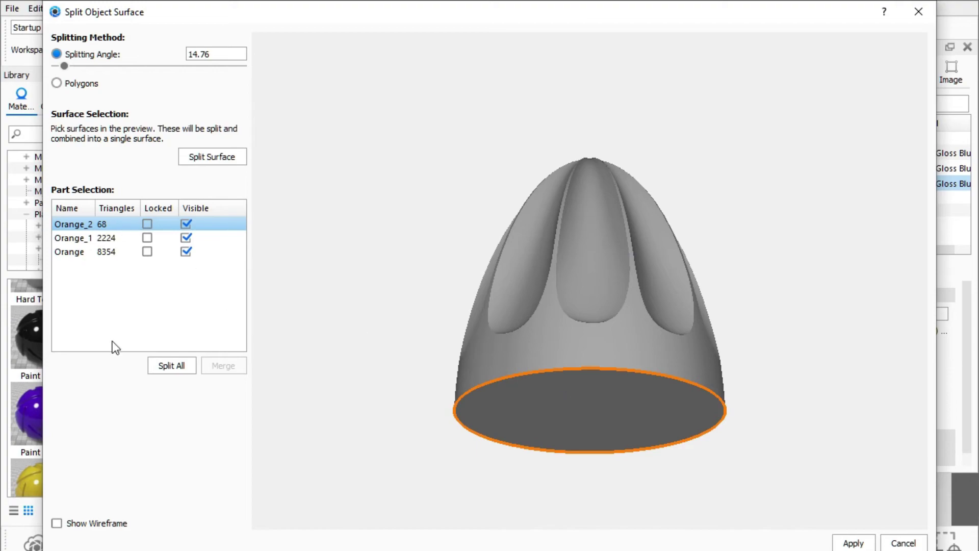
Step: Hide all three split parts, and reshow the bottom face, the rim with ribs and the flutes one at a time
click(187, 224)
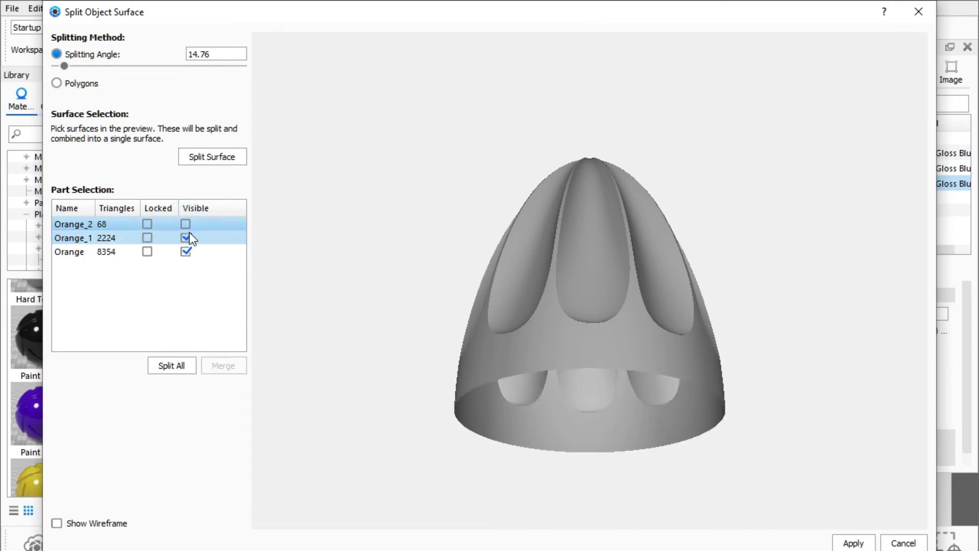
click(188, 236)
click(185, 252)
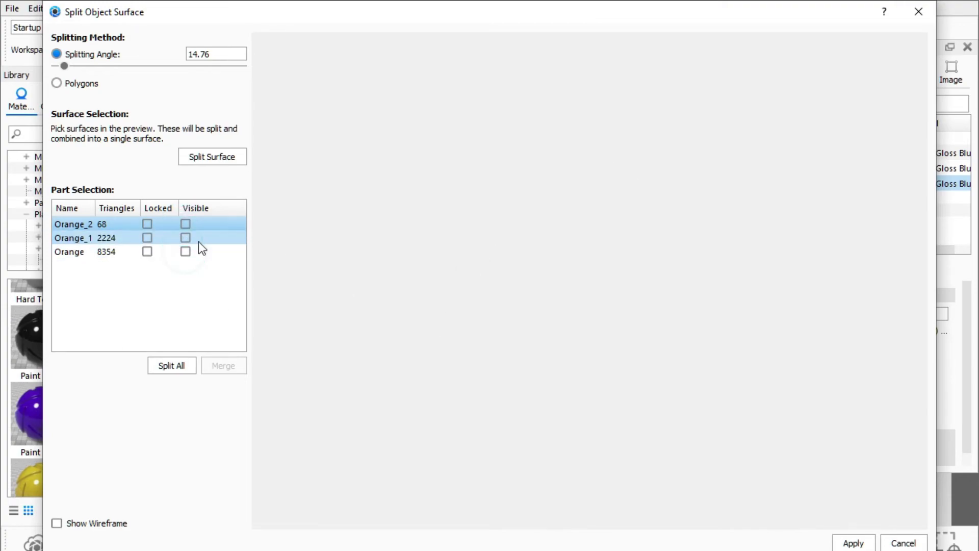
click(435, 188)
click(187, 226)
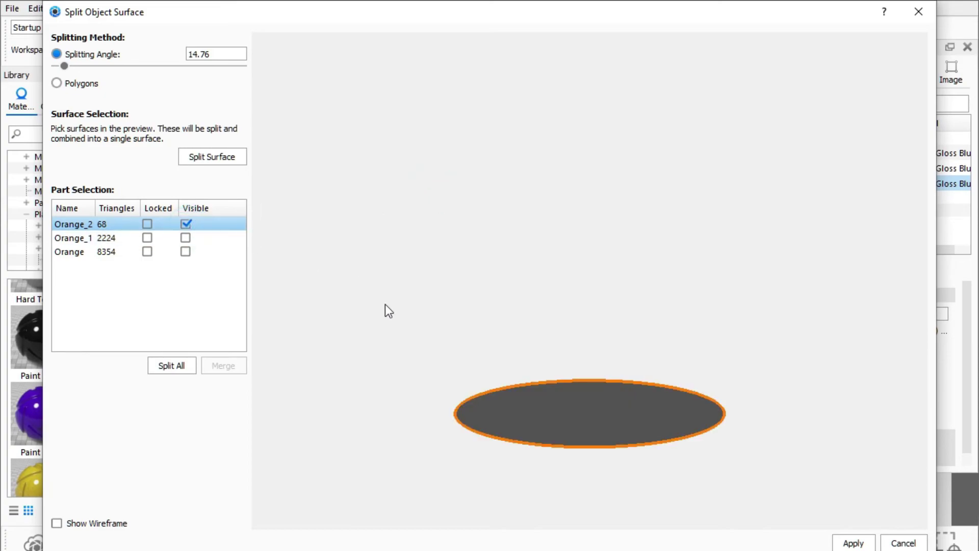
click(186, 237)
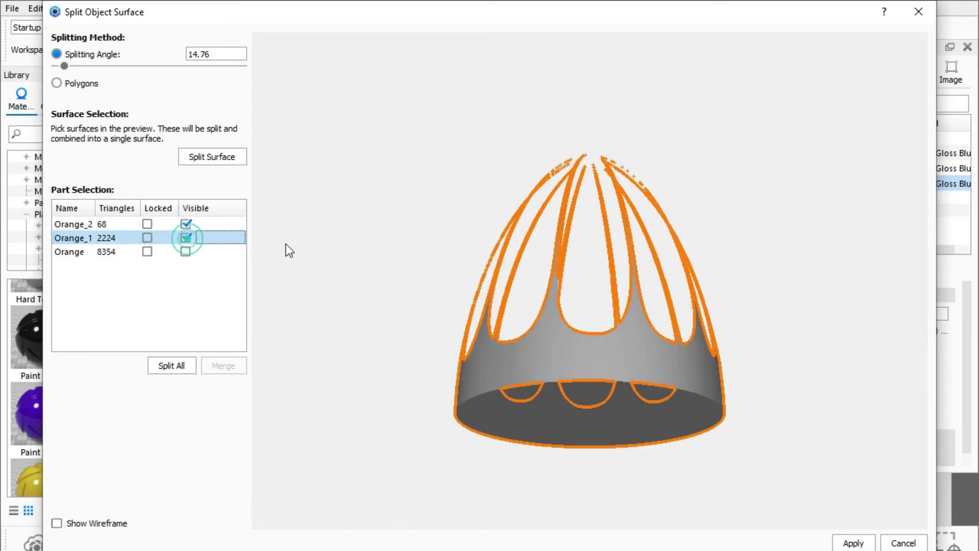
drag(423, 212, 444, 347)
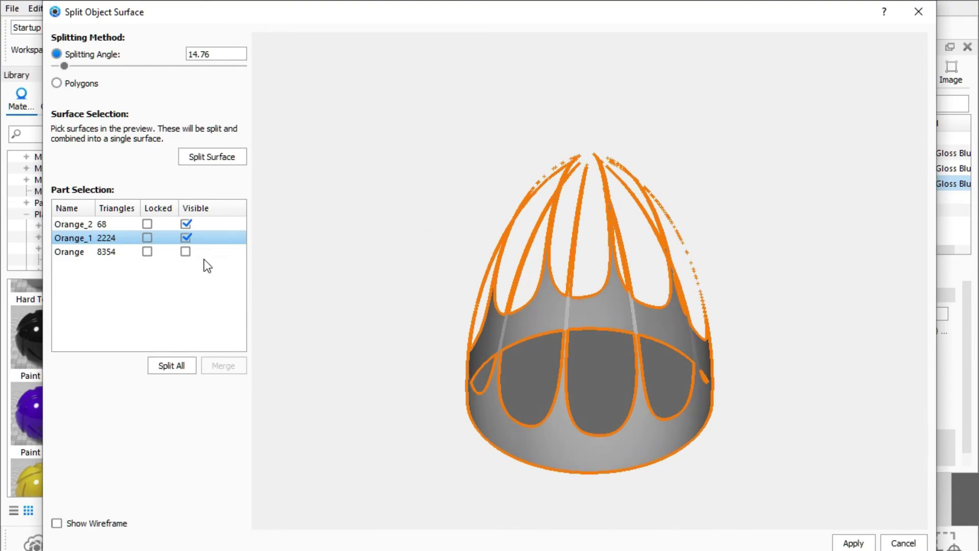
ctrl+click(186, 251)
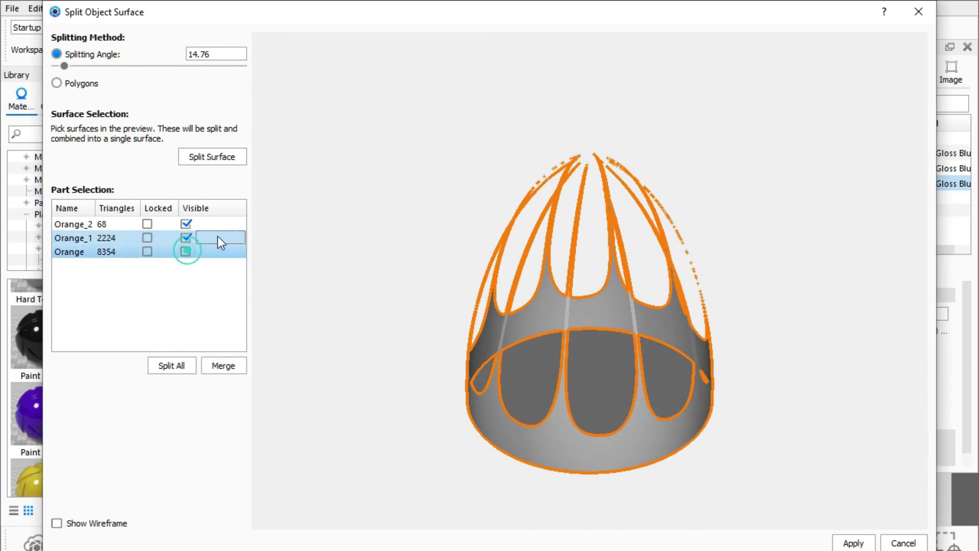
click(186, 252)
click(446, 266)
Step: Apply the surface split to the Orange part and expand its triangle group in the scene tree
drag(427, 253, 699, 280)
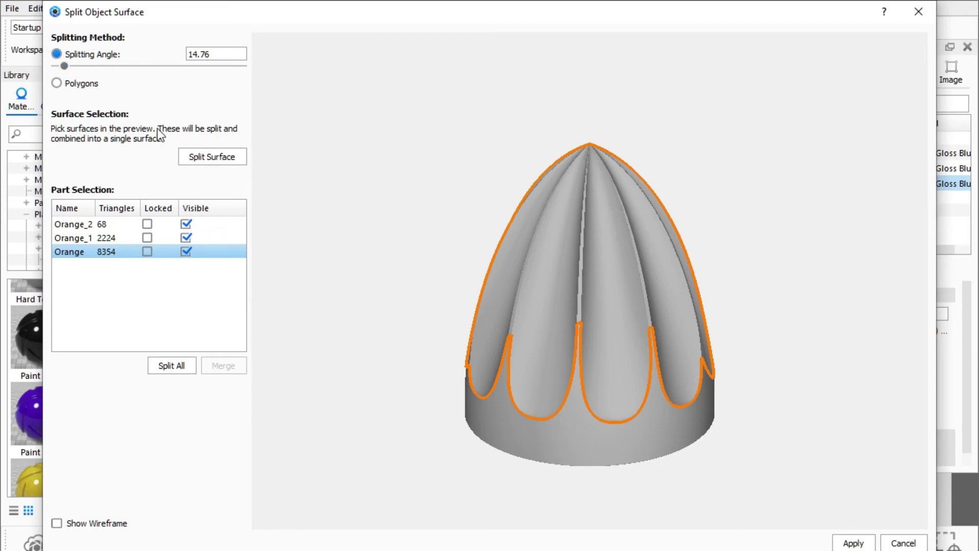
click(854, 541)
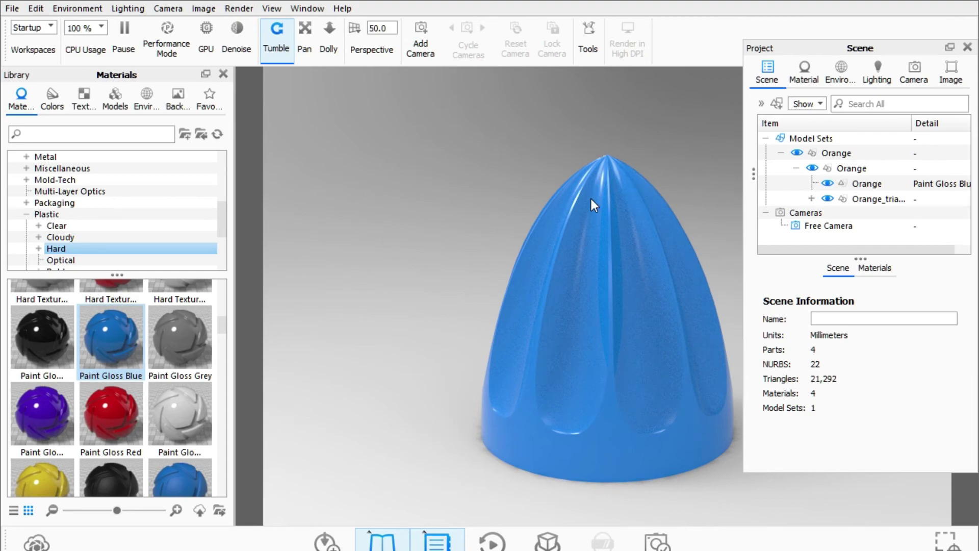
click(817, 200)
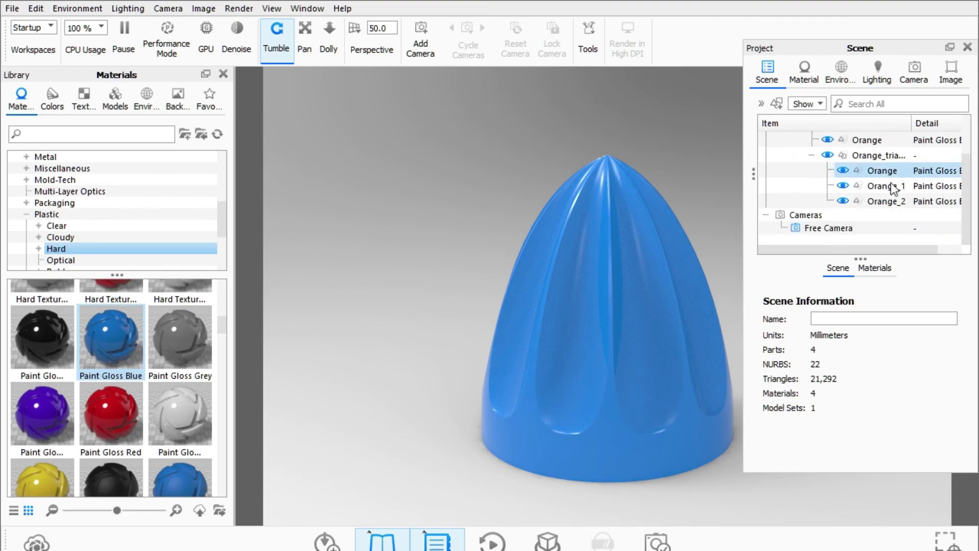
Step: Assign Paint Gloss Black to the flutes, Paint Gloss Purple to the rim and ribs, and Paint Gloss Red to the bottom face
click(52, 329)
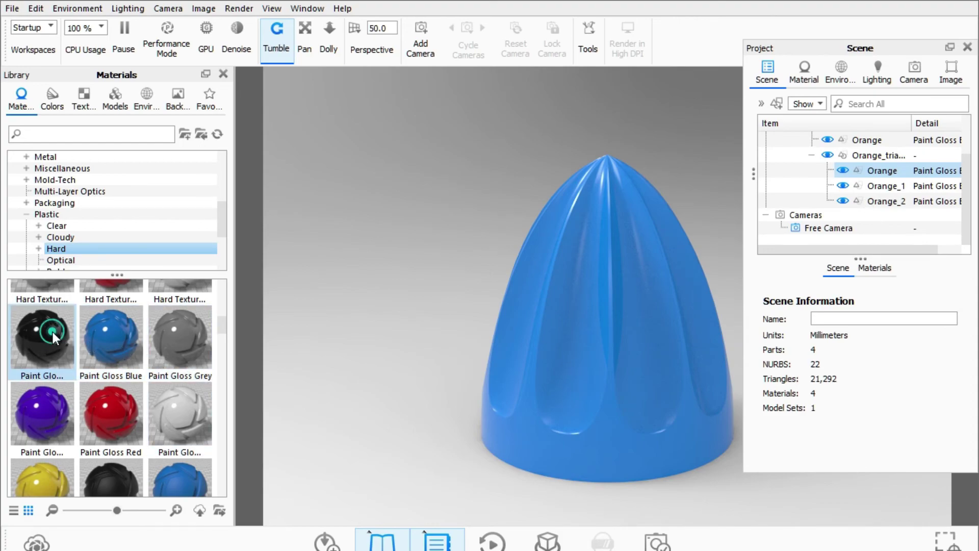
mouse_move(51, 330)
mouse_down()
mouse_move(760, 239)
mouse_move(904, 169)
mouse_move(889, 176)
mouse_up()
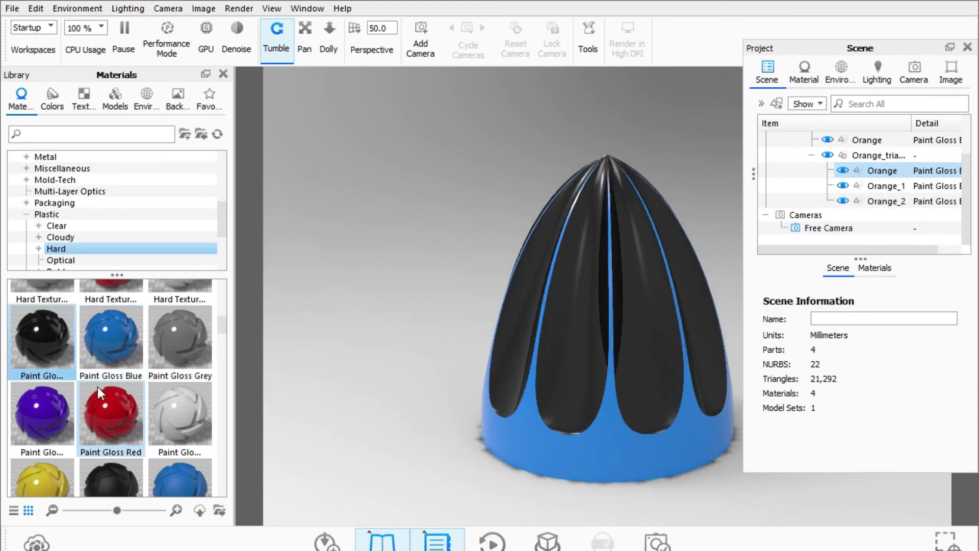
mouse_move(67, 391)
mouse_down()
mouse_move(464, 331)
mouse_move(862, 182)
mouse_up()
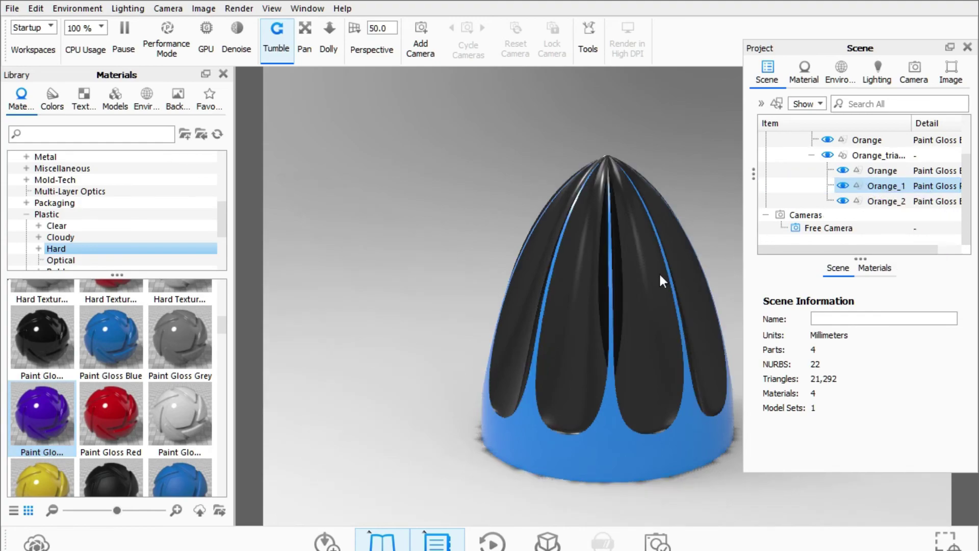
drag(114, 412, 914, 200)
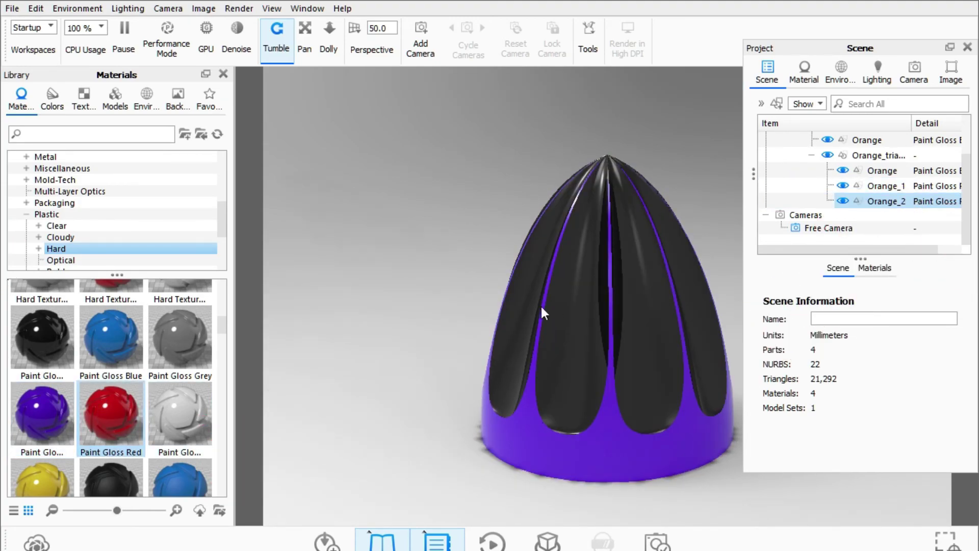
Step: Examine the flutes, rim and bottom face from the side and from below, and check the material assigned to each split part
scroll(638, 276, down, 3)
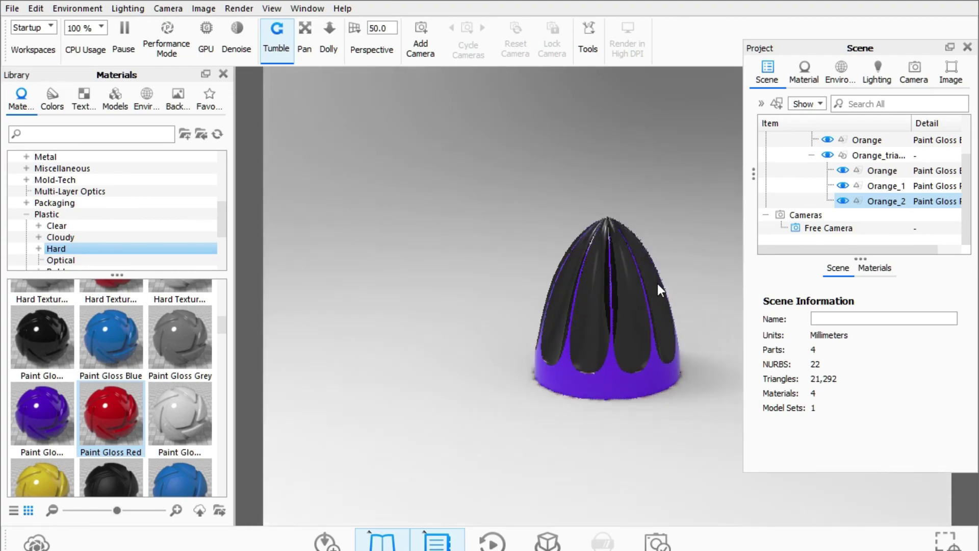
scroll(657, 284, up, 3)
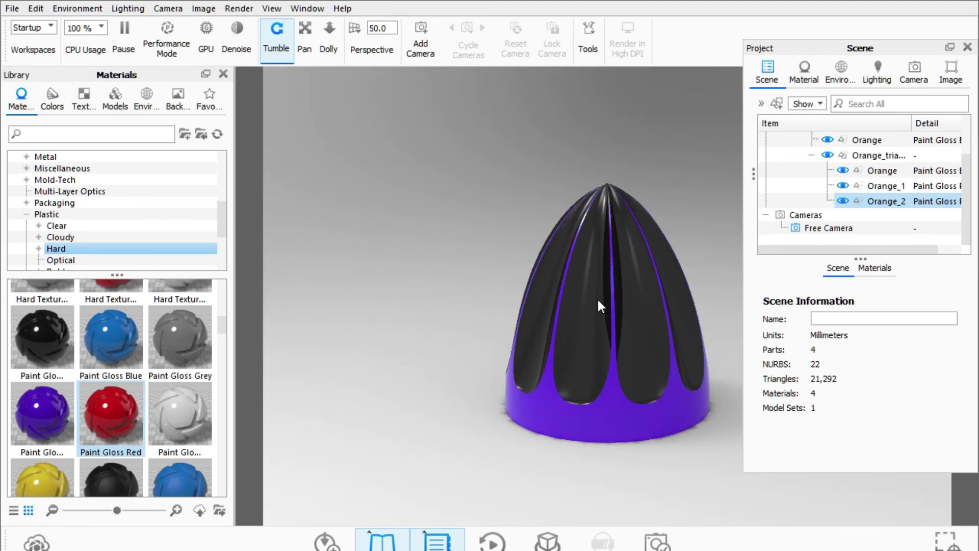
scroll(643, 295, up, 2)
drag(654, 305, 701, 323)
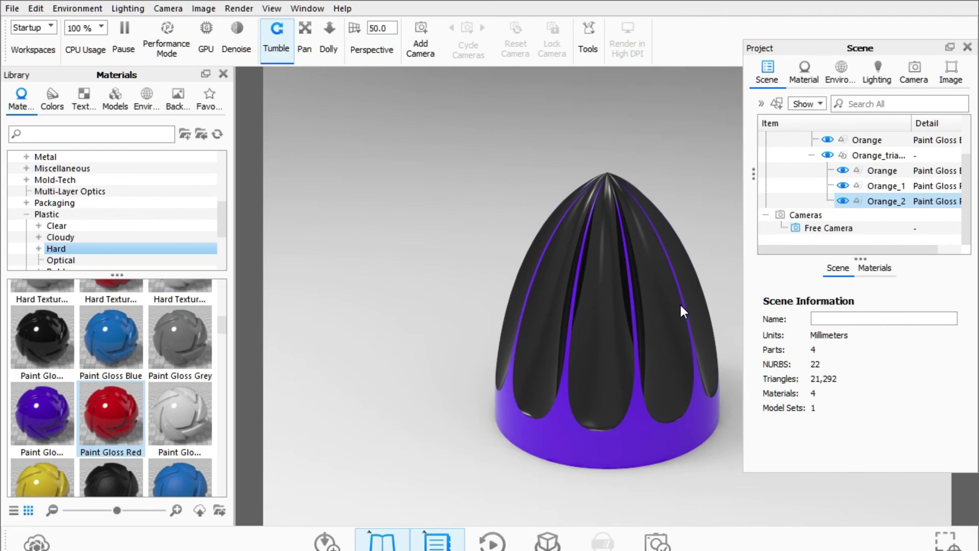
drag(678, 300, 592, 335)
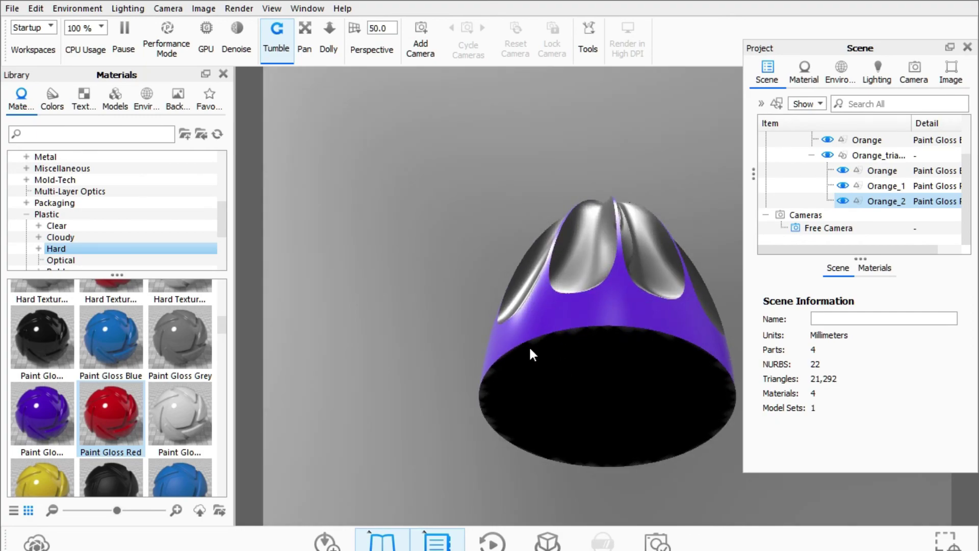
drag(625, 218, 624, 357)
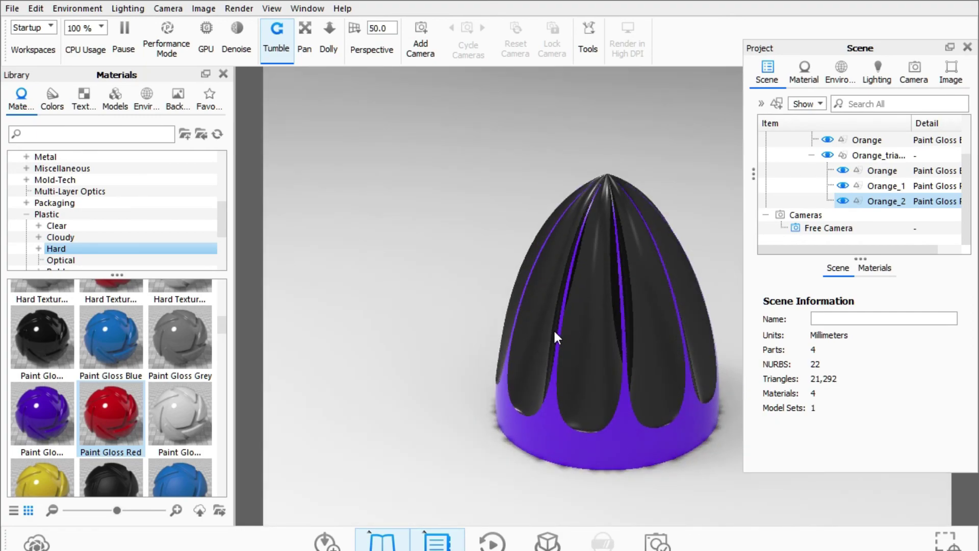
drag(619, 393, 574, 391)
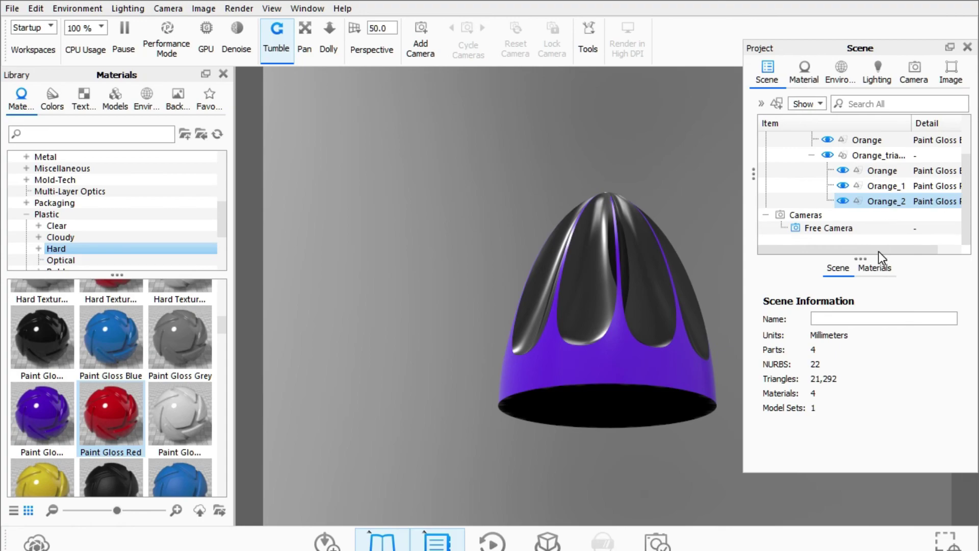
drag(879, 252, 903, 252)
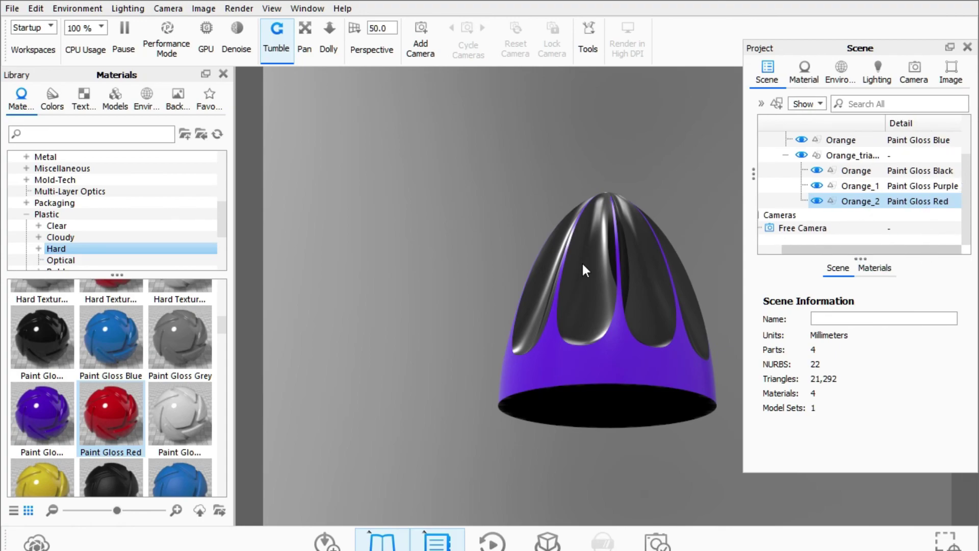
drag(583, 265, 607, 365)
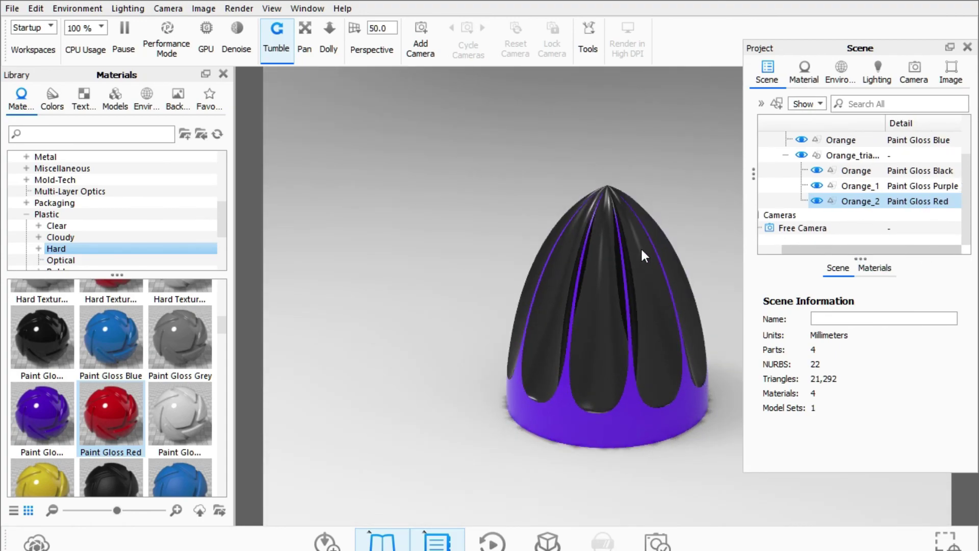
drag(641, 248, 597, 240)
scroll(660, 362, up, 2)
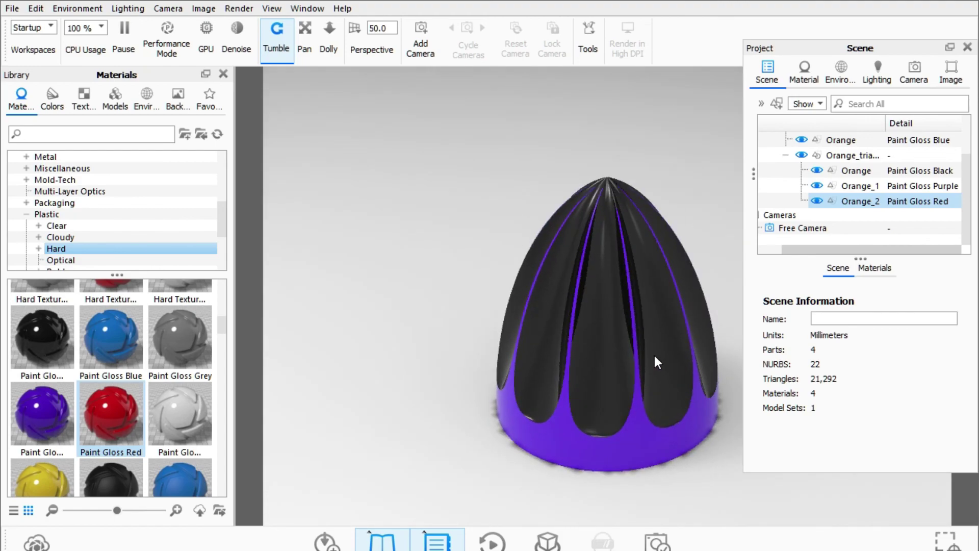